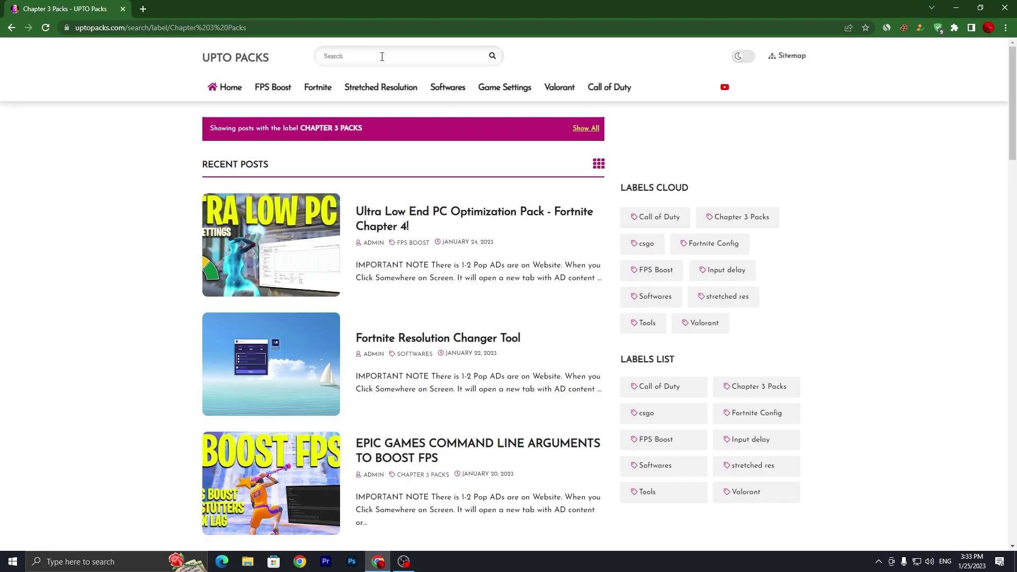
Open the Ultra Low End PC Optimization Pack - Fortnite Chapter 4 post and follow its pack download link.
{"action": "left_click", "coordinate": [276, 227]}
{"action": "scroll", "coordinate": [276, 227], "scroll_direction": "down", "scroll_amount": 8}
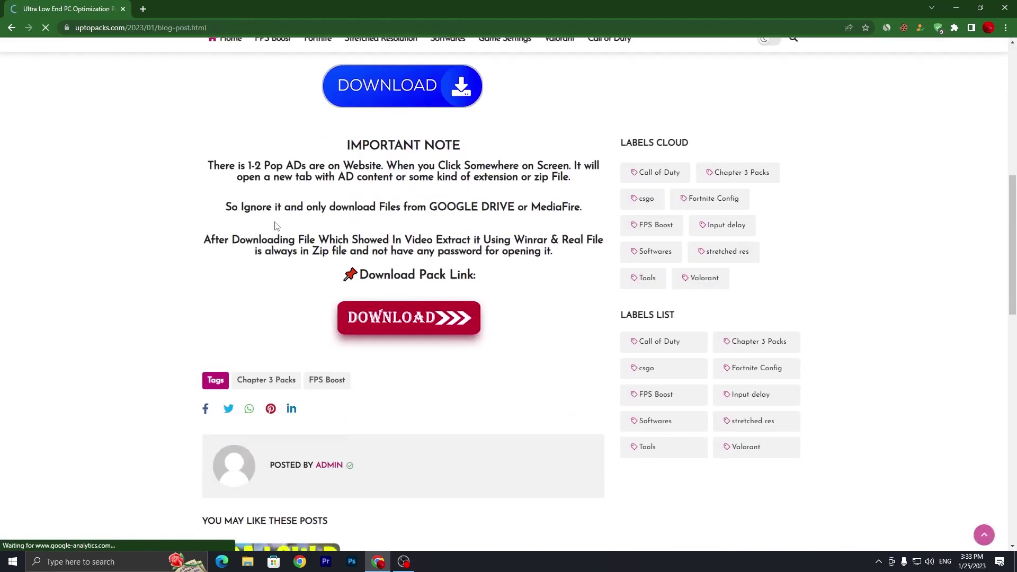
{"action": "left_click", "coordinate": [398, 319]}
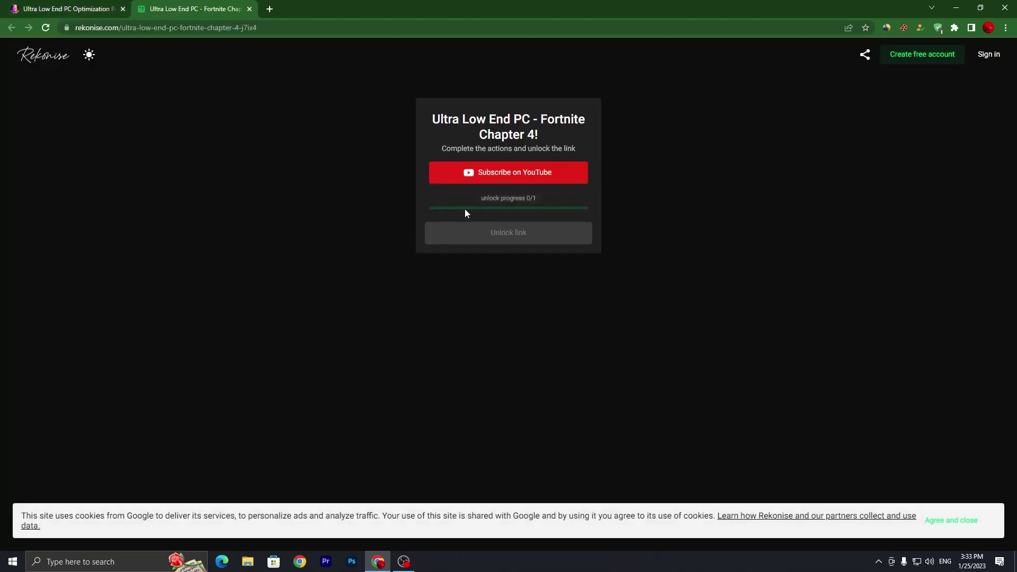
Complete the Subscribe on YouTube action and unlock the link to the pack's MediaFire download page.
{"action": "left_click", "coordinate": [493, 173]}
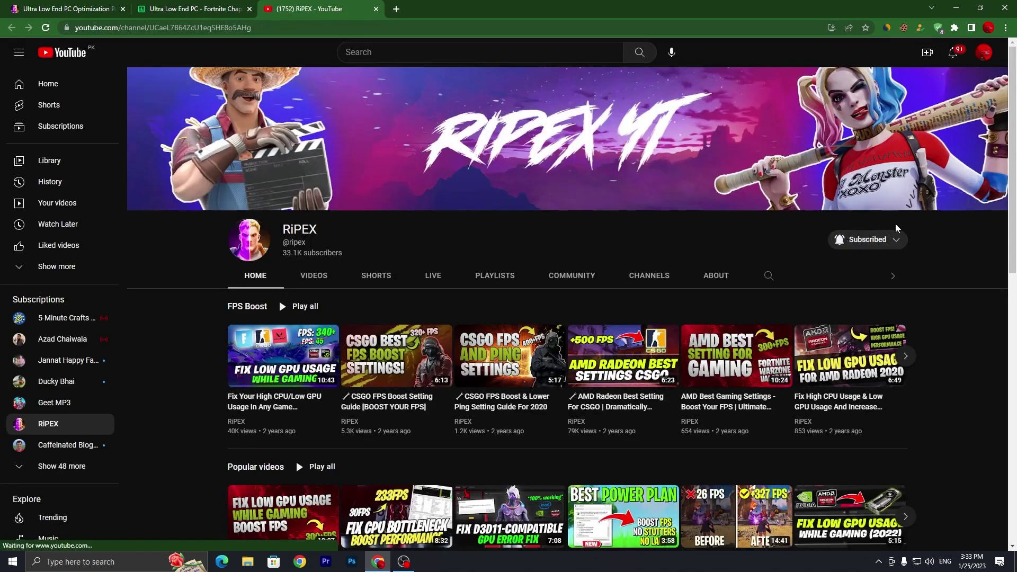
{"action": "left_click_drag", "start_coordinate": [864, 214], "coordinate": [794, 230]}
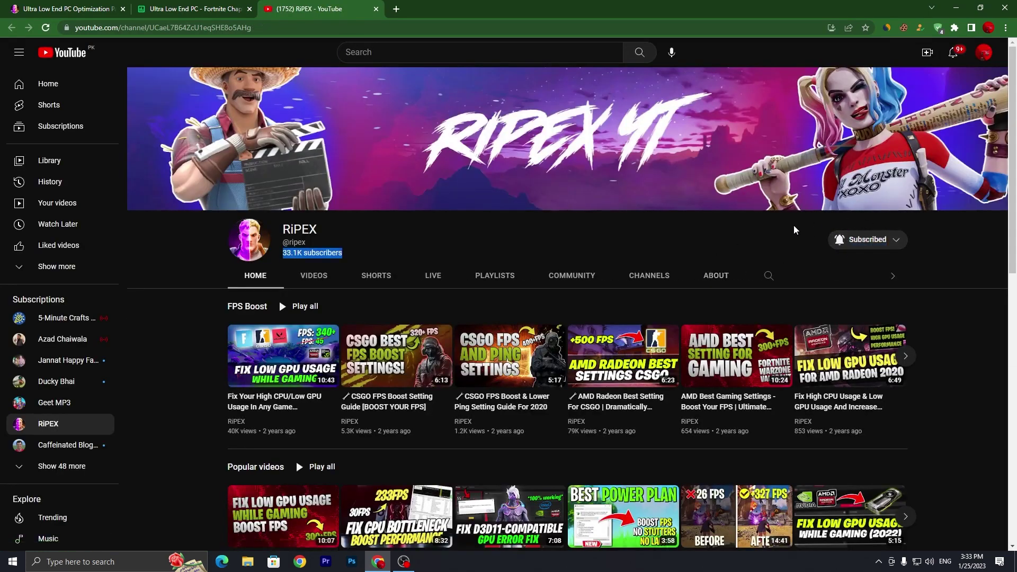
{"action": "left_click", "coordinate": [376, 9]}
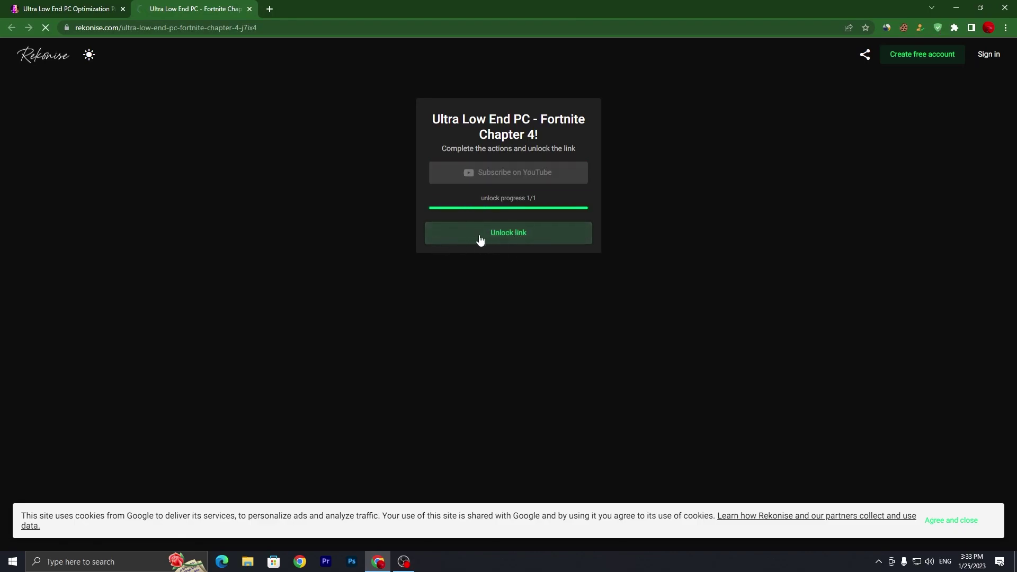
{"action": "left_click", "coordinate": [481, 239]}
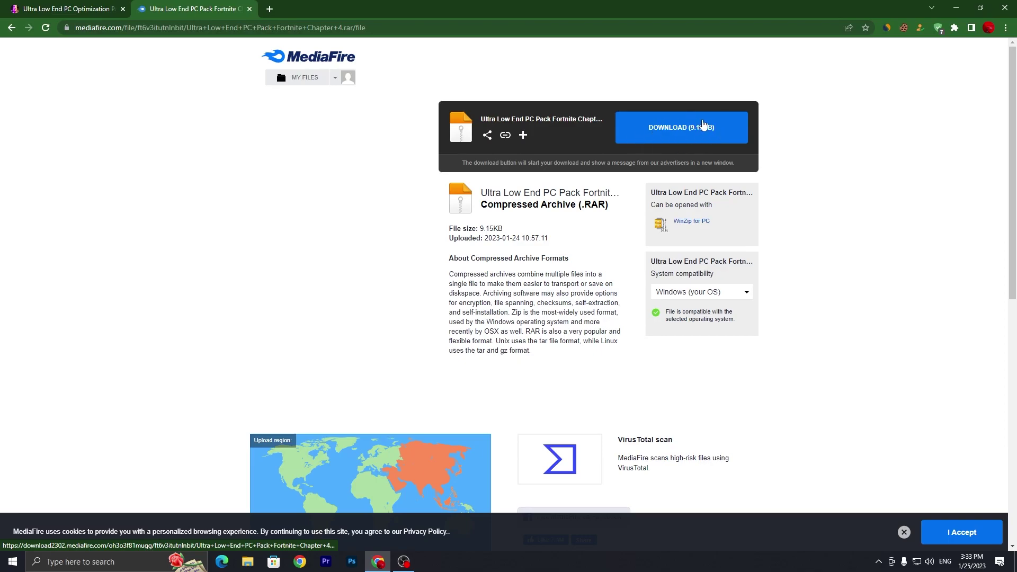
Return to the UPTO PACKS site and search it for "park control".
{"action": "left_click", "coordinate": [96, 7]}
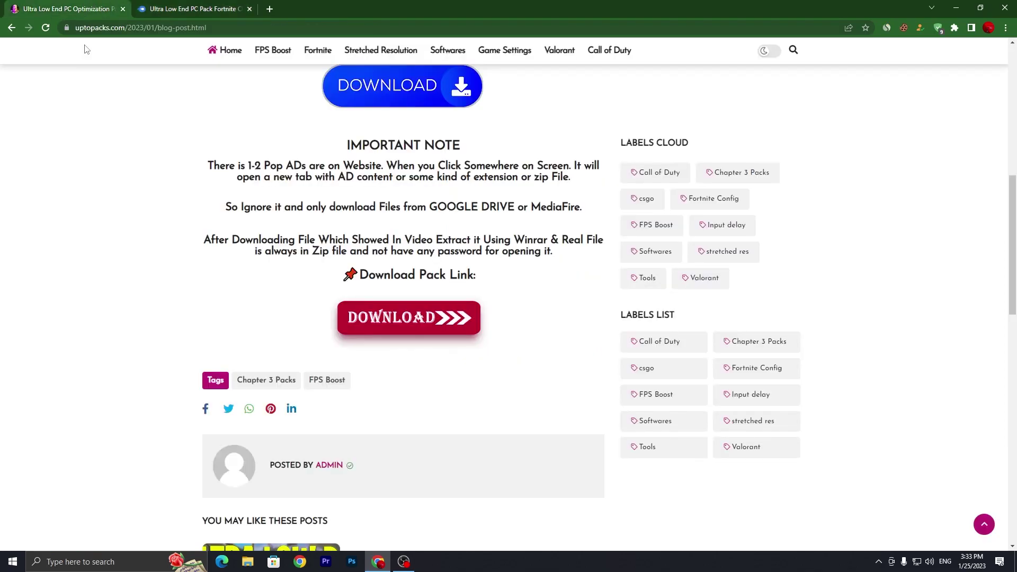
{"action": "scroll", "coordinate": [116, 122], "scroll_direction": "up", "scroll_amount": 10}
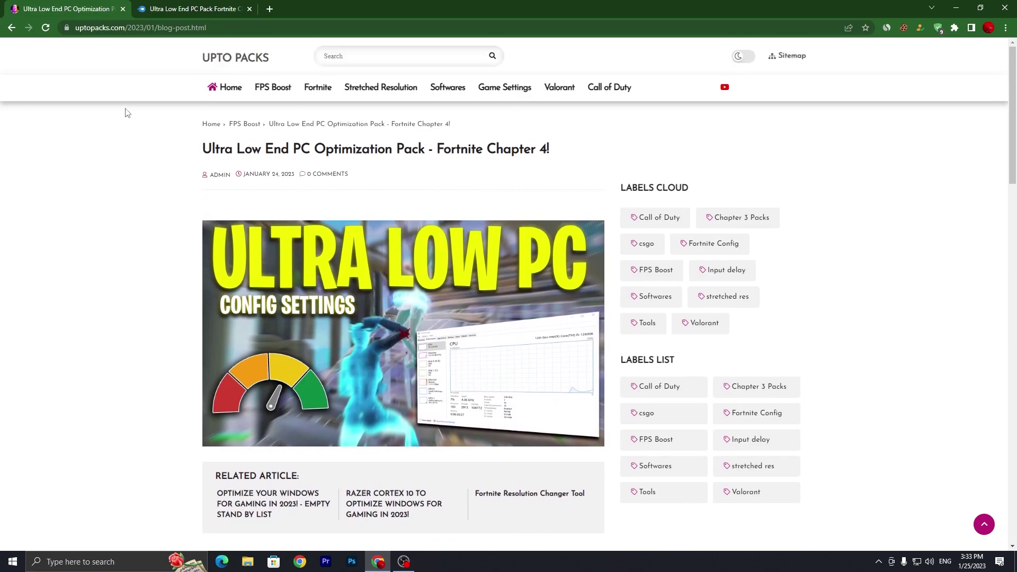
{"action": "left_click", "coordinate": [329, 59]}
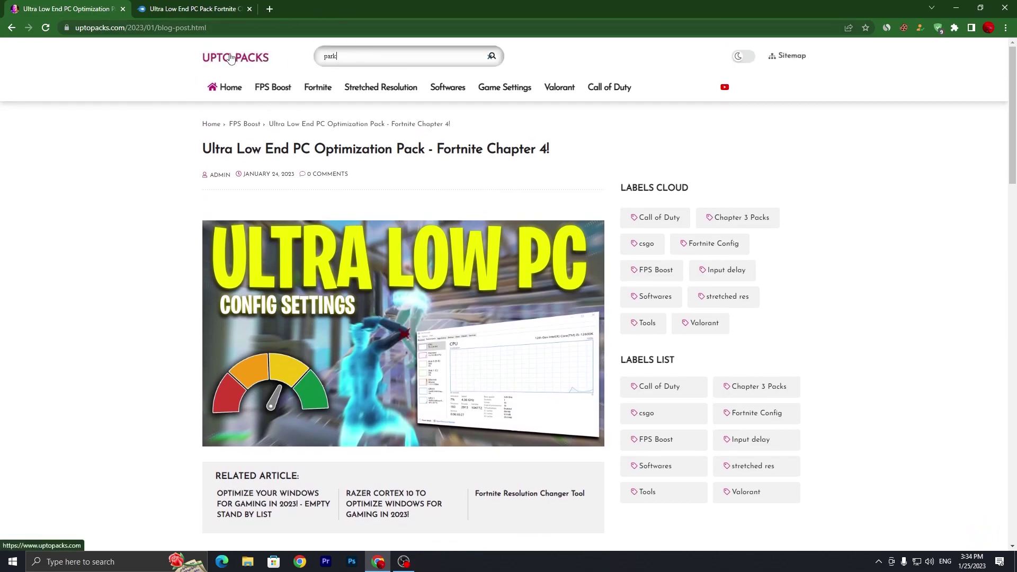
{"action": "key", "text": "Return"}
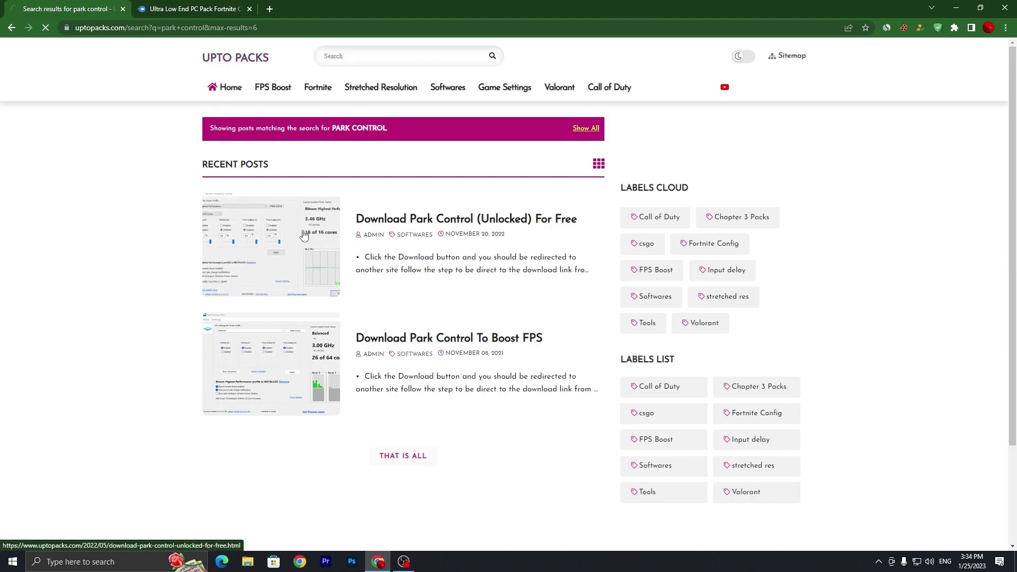
Open the Download Park Control (Unlocked) For Free post and follow its download link to the Uptodown page.
{"action": "left_click", "coordinate": [251, 222]}
{"action": "scroll", "coordinate": [403, 317], "scroll_direction": "down", "scroll_amount": 6}
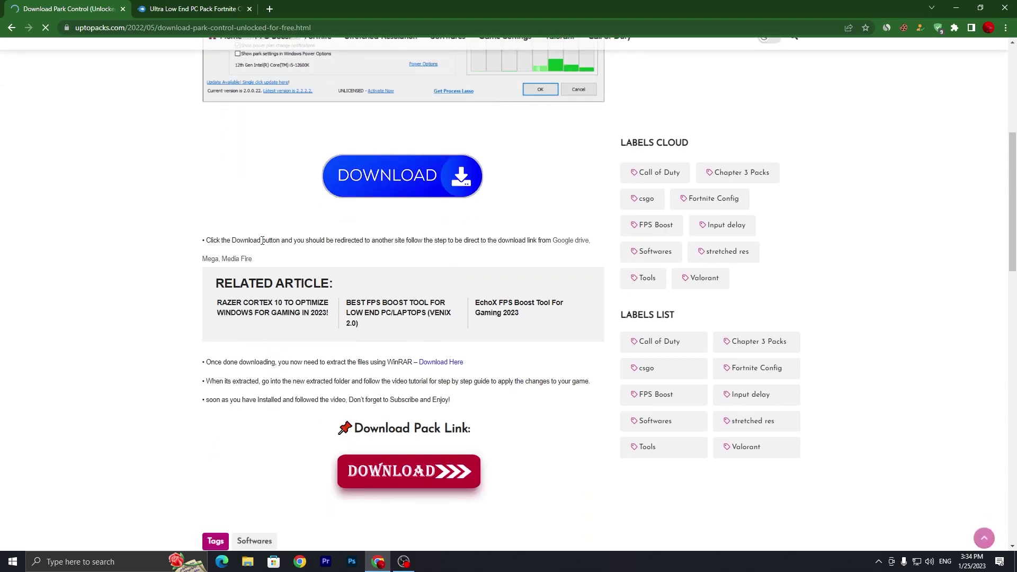
{"action": "left_click", "coordinate": [399, 470]}
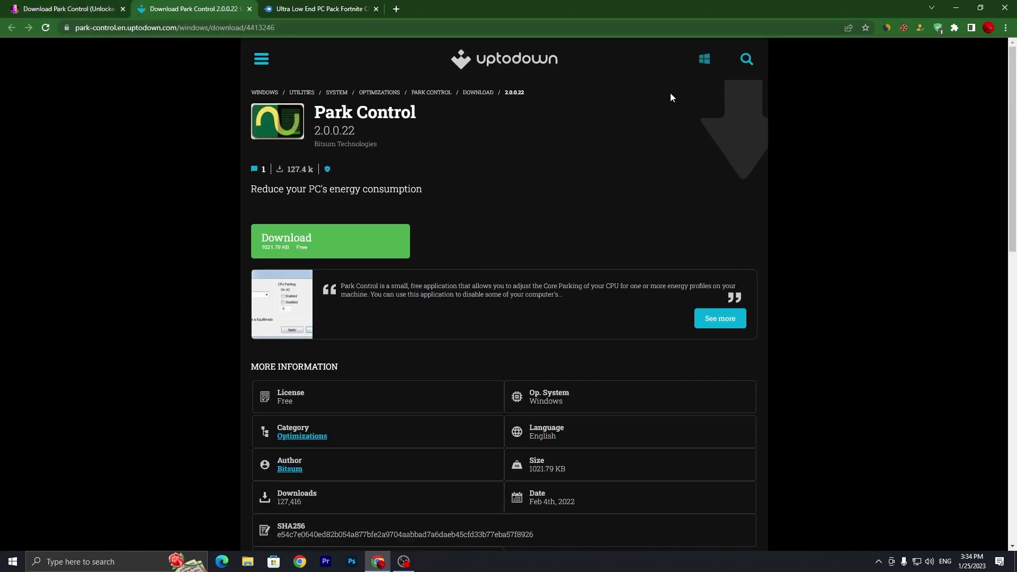
Switch to the desktop and extract the Ultra Low End PC Pack Fortnite Chapter 4 folder from its RAR archive onto it.
{"action": "left_click", "coordinate": [956, 7]}
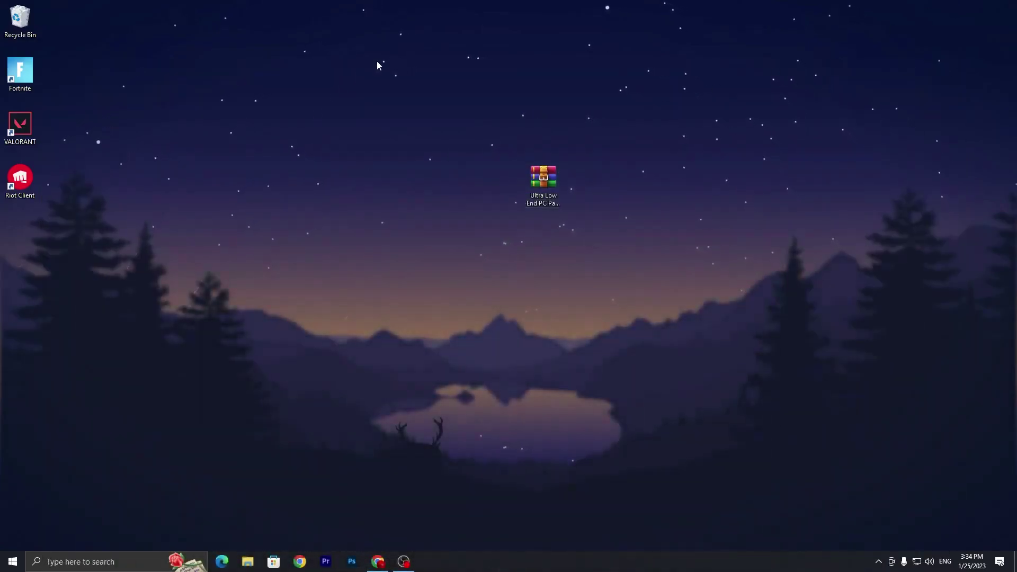
{"action": "left_click_drag", "start_coordinate": [543, 183], "coordinate": [383, 185]}
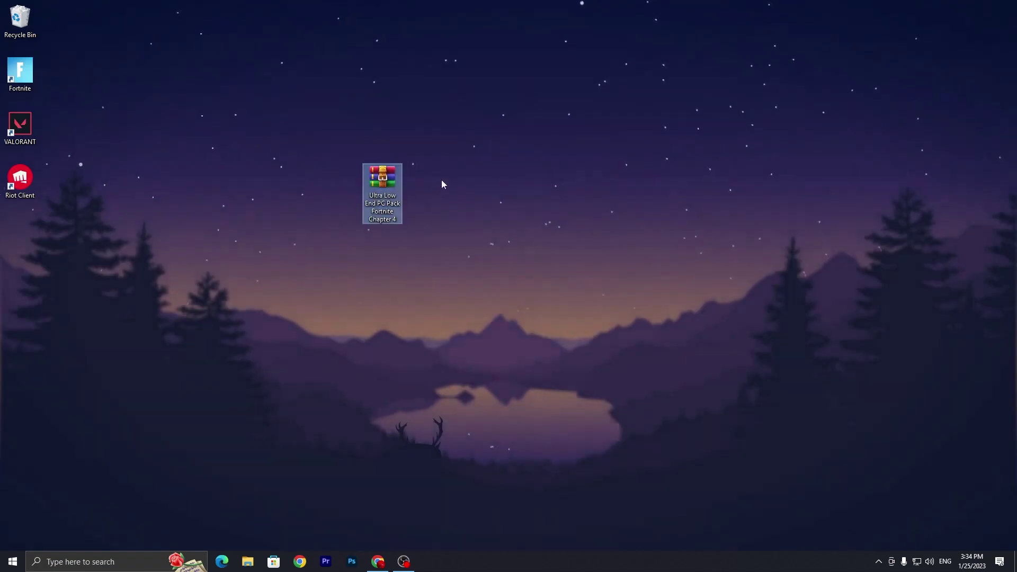
{"action": "double_click", "coordinate": [383, 185]}
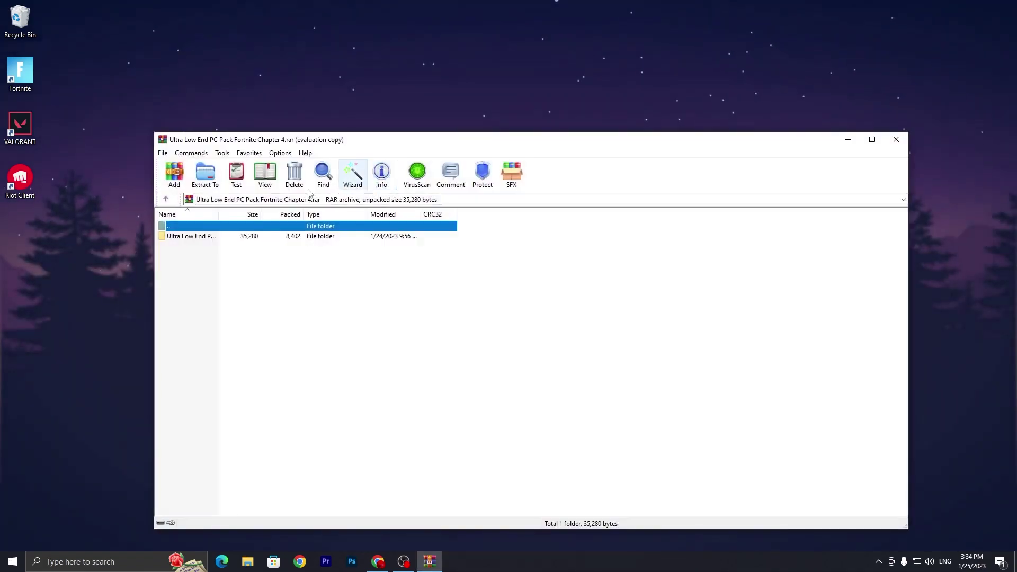
{"action": "left_click_drag", "start_coordinate": [206, 239], "coordinate": [422, 182]}
{"action": "left_click", "coordinate": [895, 140]}
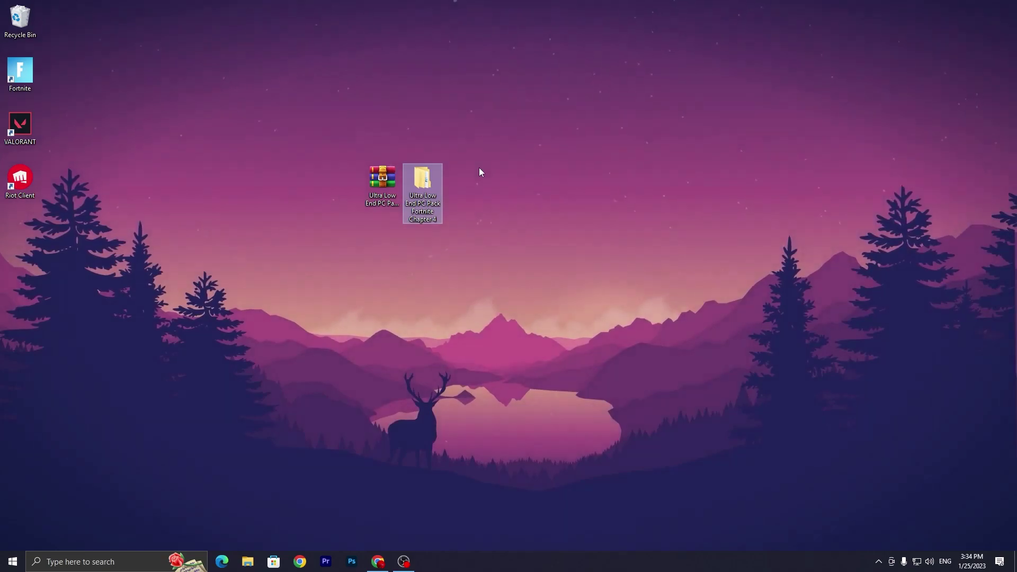
Copy the GameUserSettings file from the Fortnite Config subfolder of the extracted pack.
{"action": "double_click", "coordinate": [423, 183]}
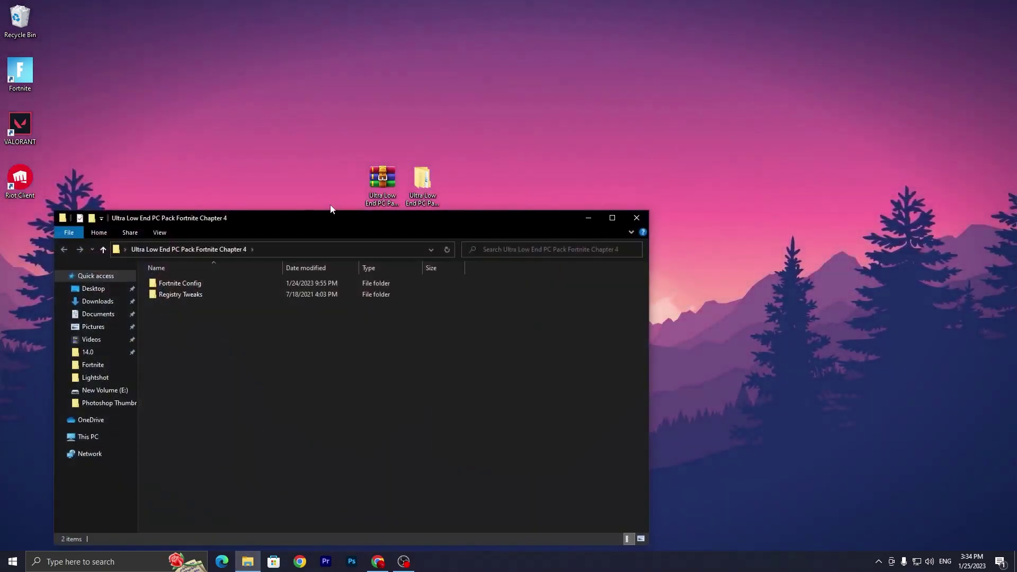
{"action": "left_click_drag", "start_coordinate": [329, 223], "coordinate": [587, 108]}
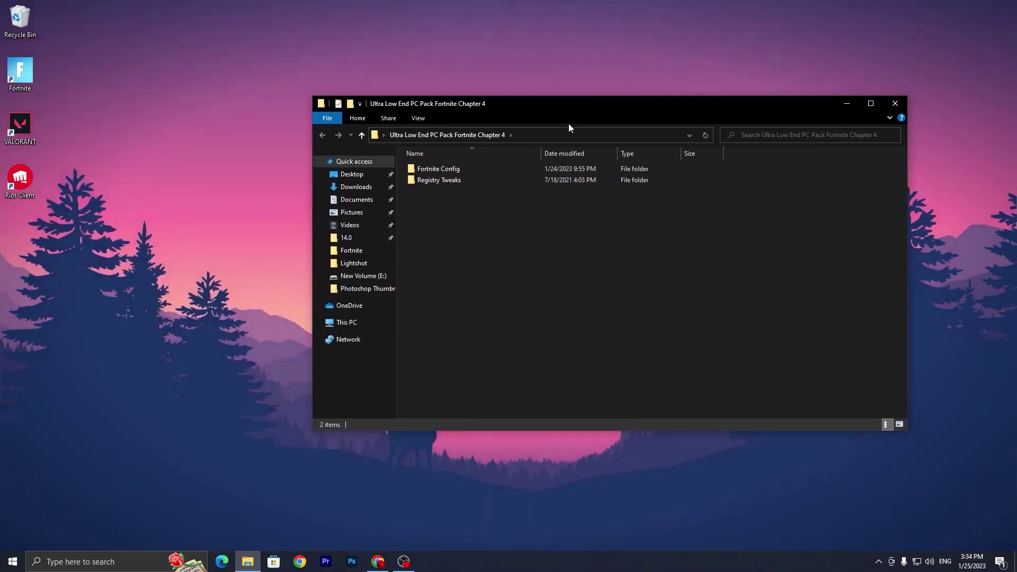
{"action": "double_click", "coordinate": [457, 171]}
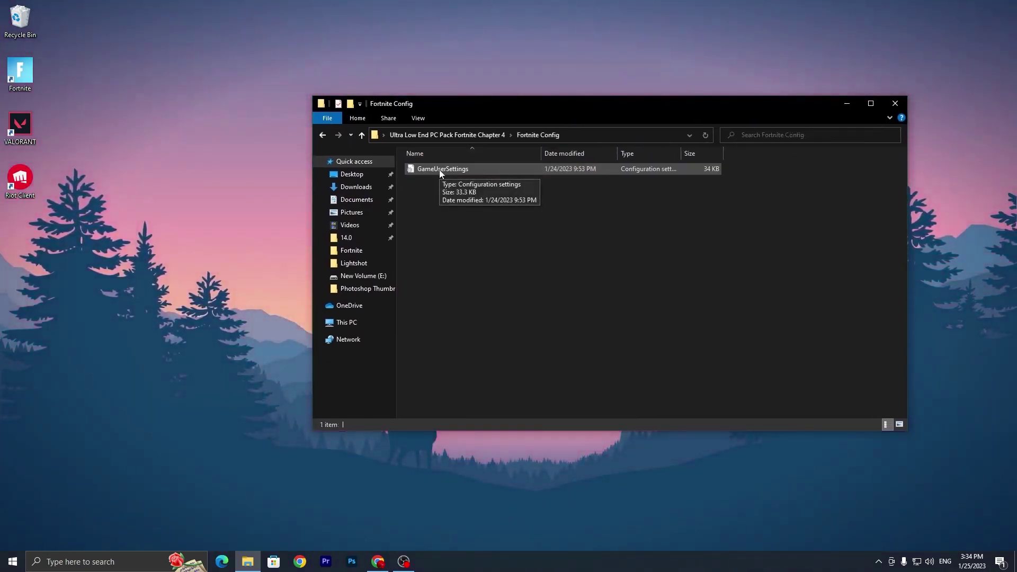
{"action": "right_click", "coordinate": [439, 169]}
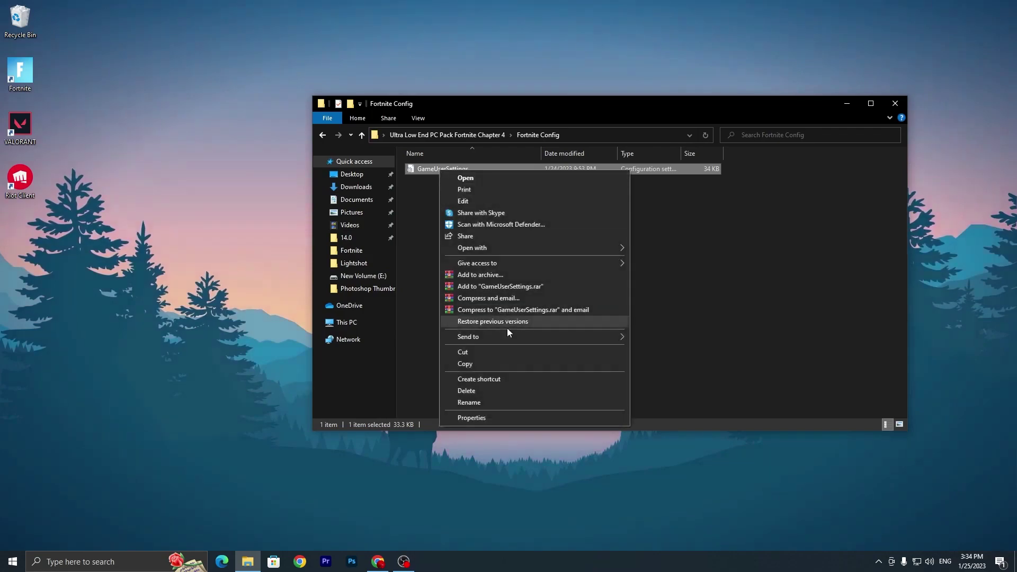
{"action": "left_click", "coordinate": [465, 364]}
Open the local application data folder by running %localappdata%.
{"action": "key", "text": "super+r"}
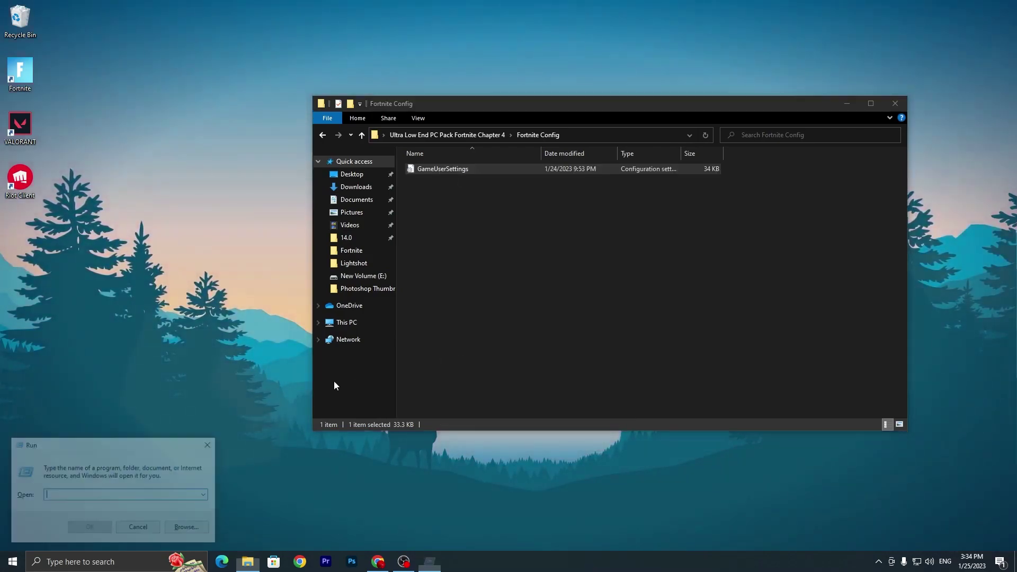
{"action": "left_click_drag", "start_coordinate": [64, 446], "coordinate": [480, 259]}
{"action": "type", "text": "%"}
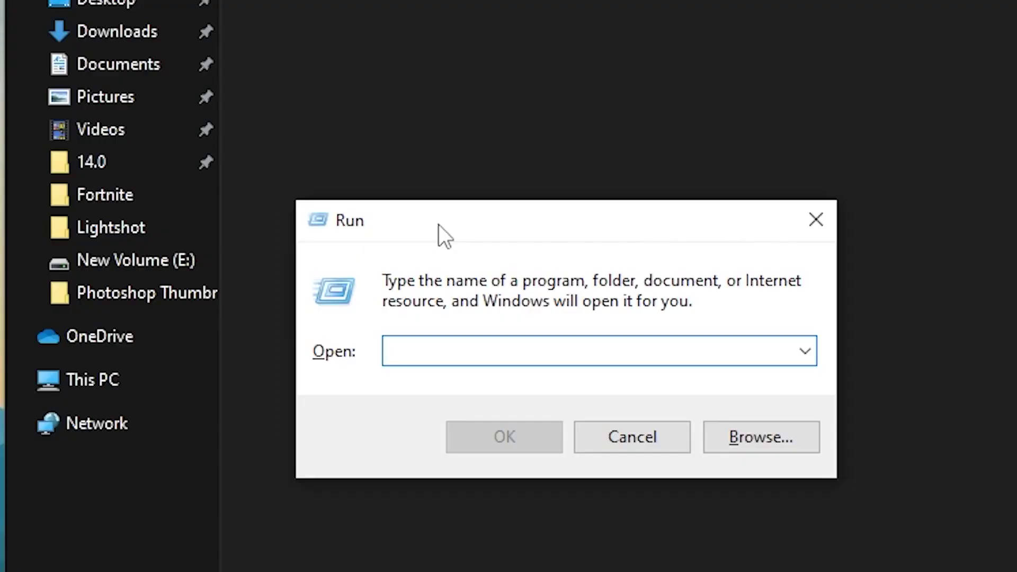
{"action": "key", "text": "Down"}
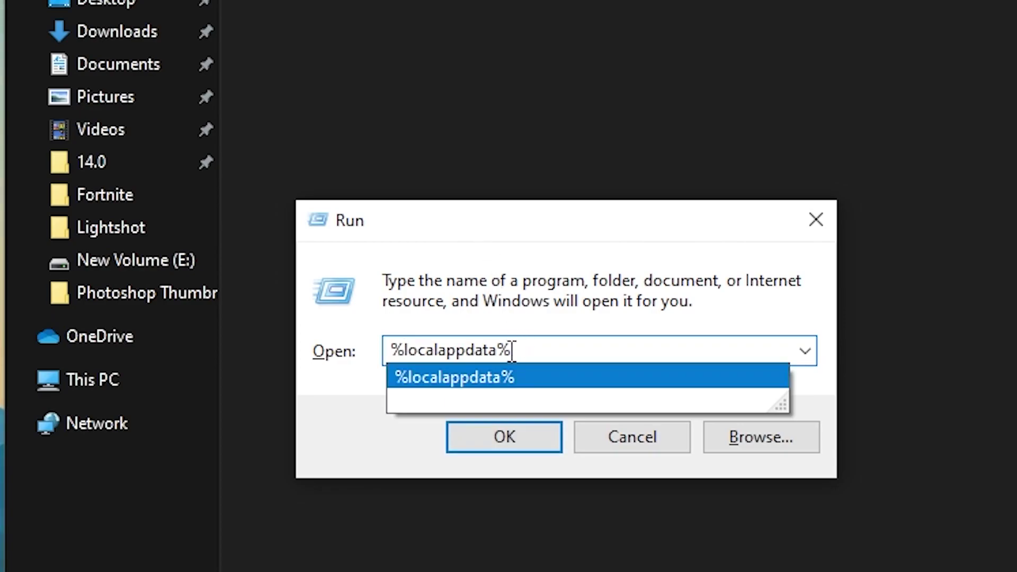
{"action": "left_click", "coordinate": [503, 438]}
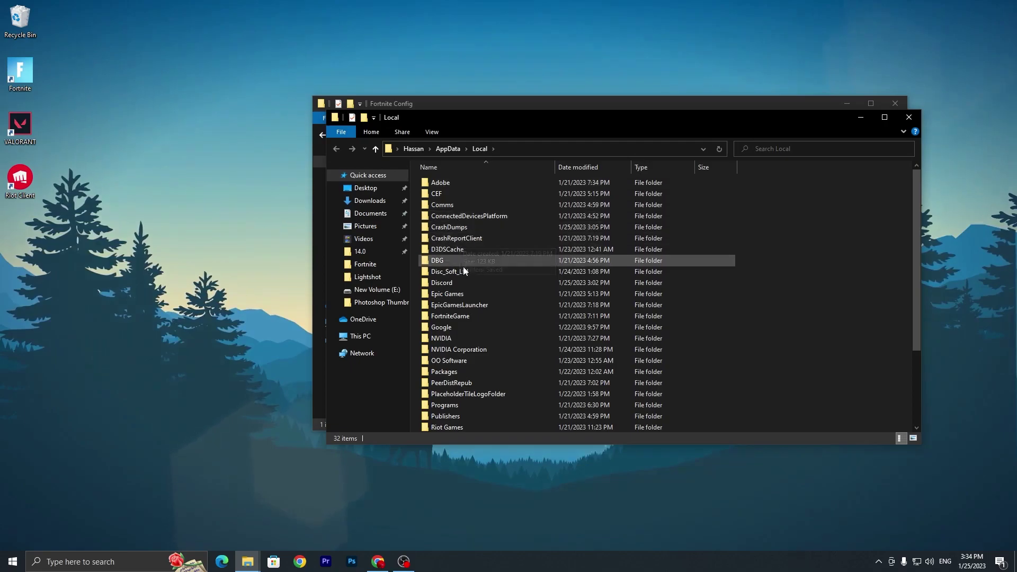
Go to the WindowsClient folder under FortniteGame, Saved, Config.
{"action": "double_click", "coordinate": [460, 317]}
{"action": "double_click", "coordinate": [451, 185]}
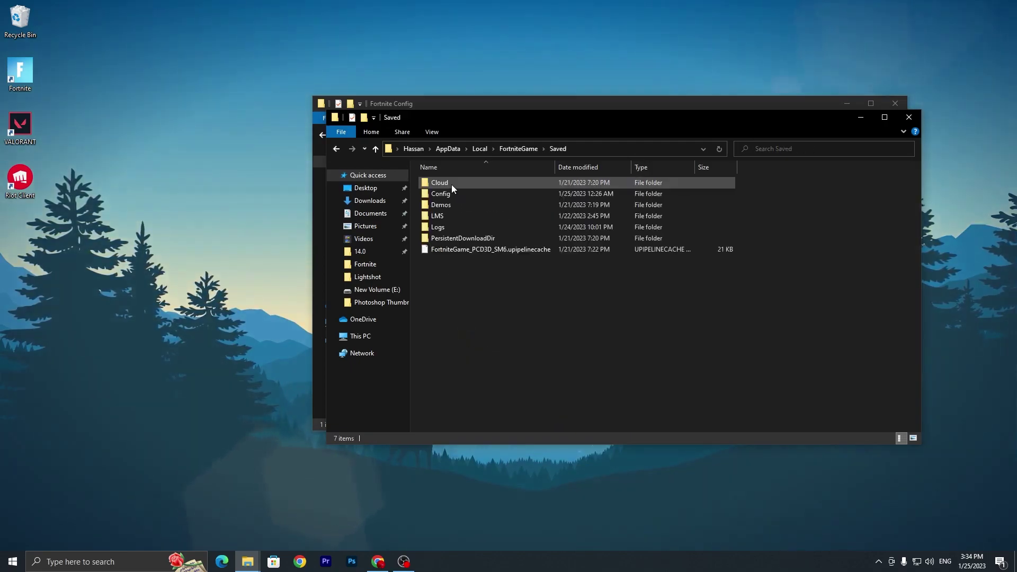
{"action": "double_click", "coordinate": [448, 194]}
{"action": "double_click", "coordinate": [451, 194]}
Try to paste the copied GameUserSettings file into the WindowsClient folder, and close that folder.
{"action": "right_click", "coordinate": [495, 223]}
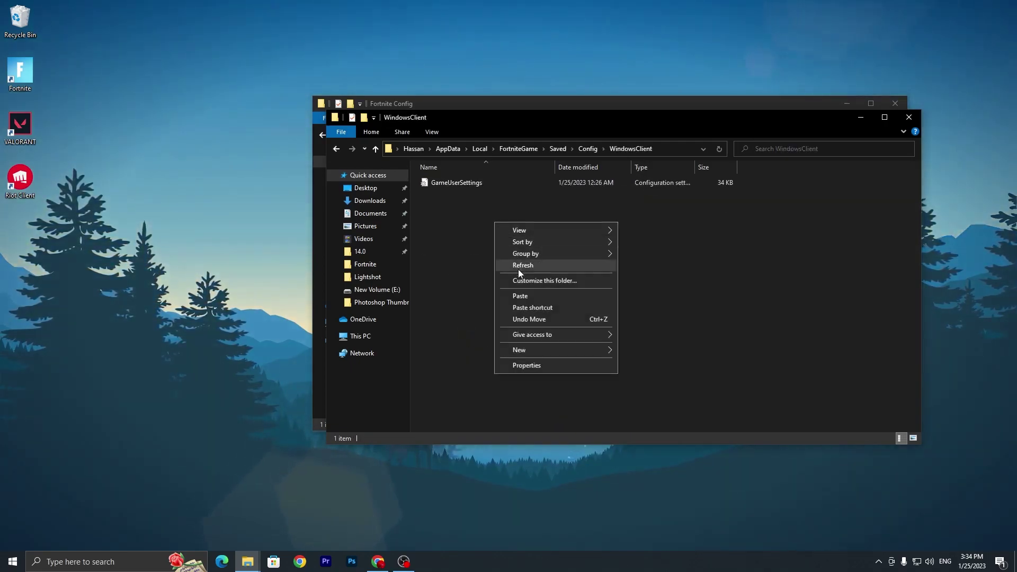
{"action": "left_click", "coordinate": [526, 297]}
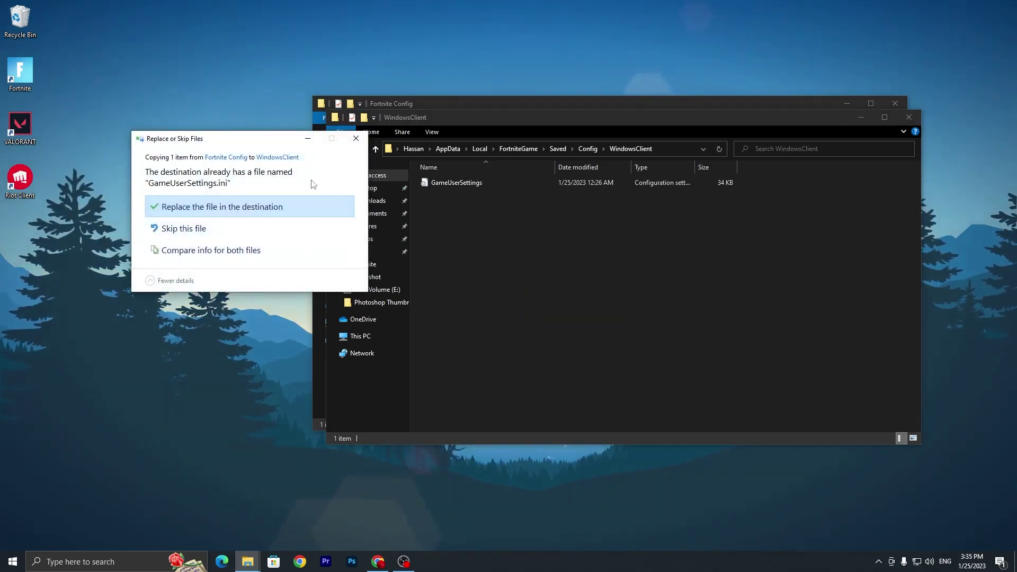
{"action": "left_click", "coordinate": [356, 138]}
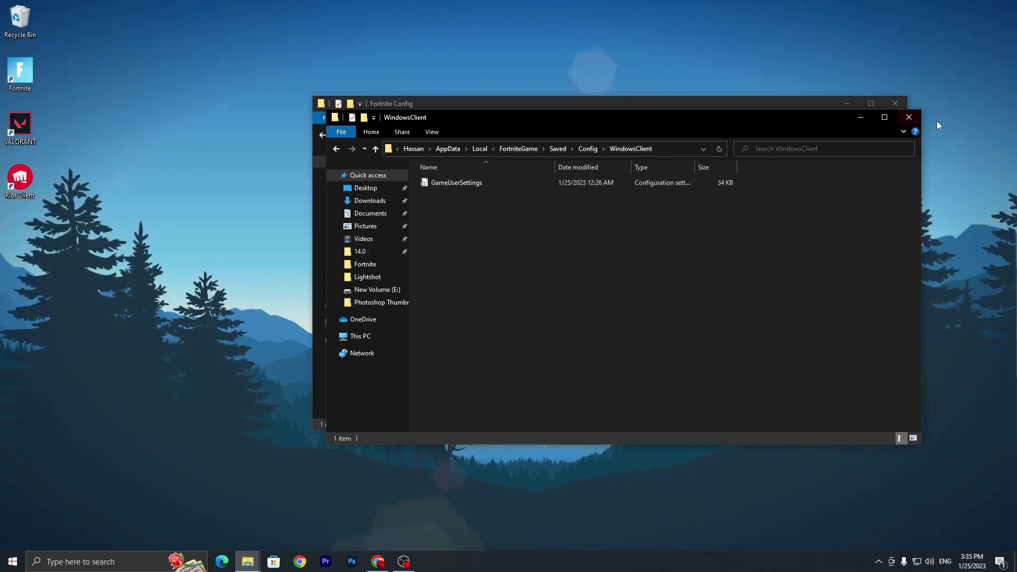
{"action": "left_click", "coordinate": [916, 117]}
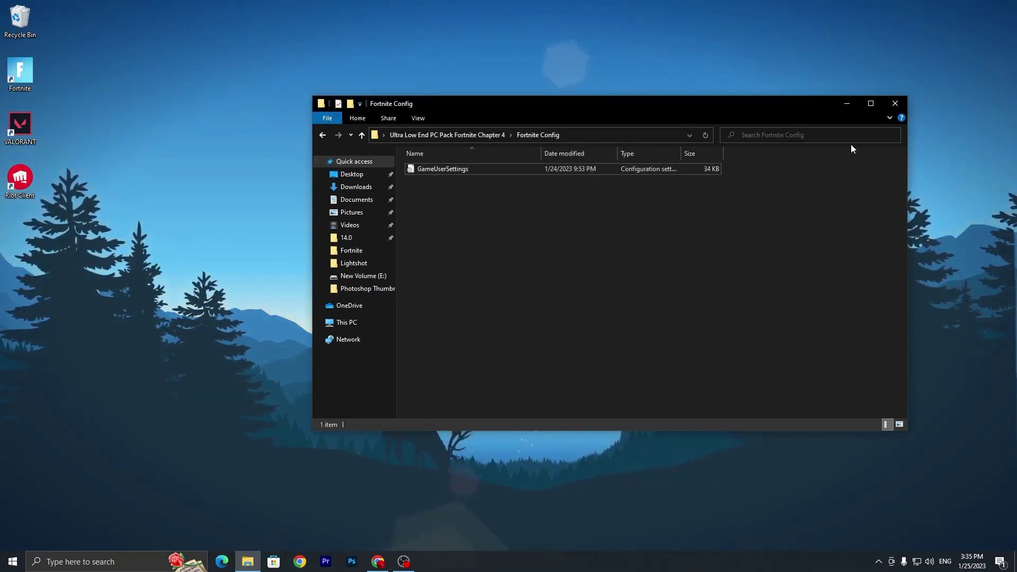
Return to the extracted pack's main folder and open the Registry Tweaks folder.
{"action": "left_click", "coordinate": [454, 135]}
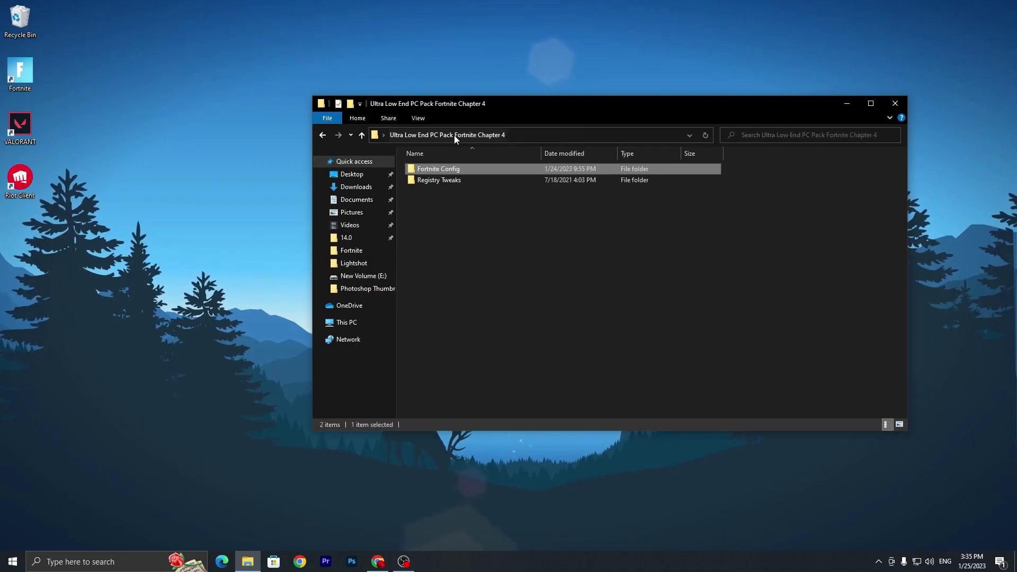
{"action": "double_click", "coordinate": [461, 180]}
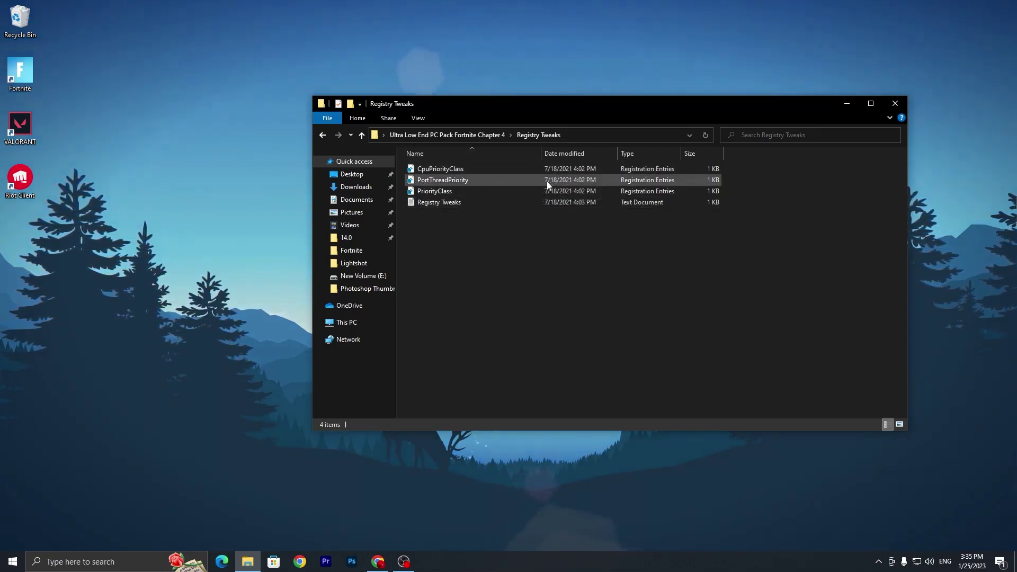
{"action": "left_click_drag", "start_coordinate": [777, 165], "coordinate": [455, 195]}
Add the CpuPriorityClass registry file to the registry, allowing Registry Editor to make changes.
{"action": "double_click", "coordinate": [427, 169]}
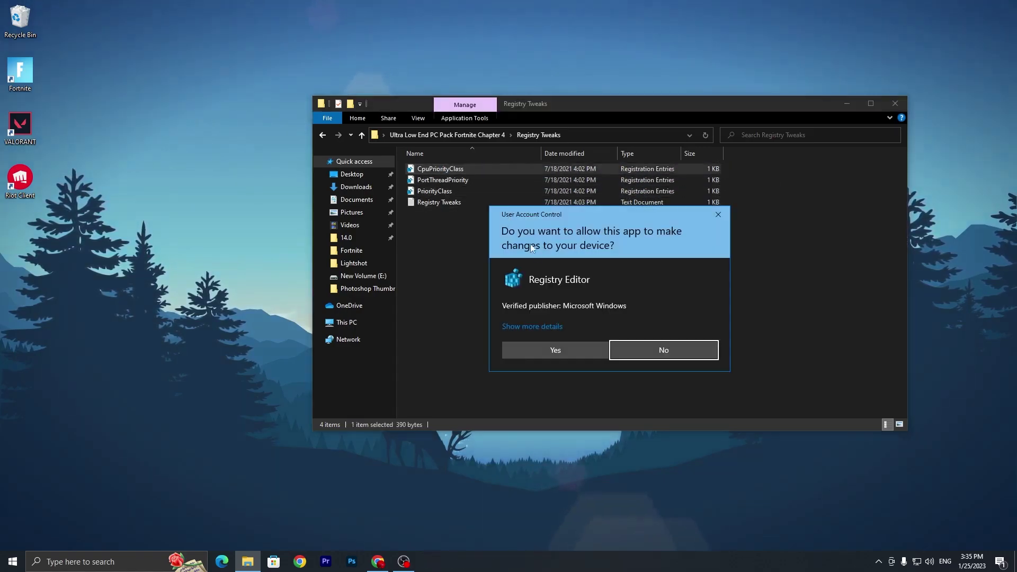
{"action": "left_click", "coordinate": [552, 349]}
{"action": "left_click", "coordinate": [589, 294]}
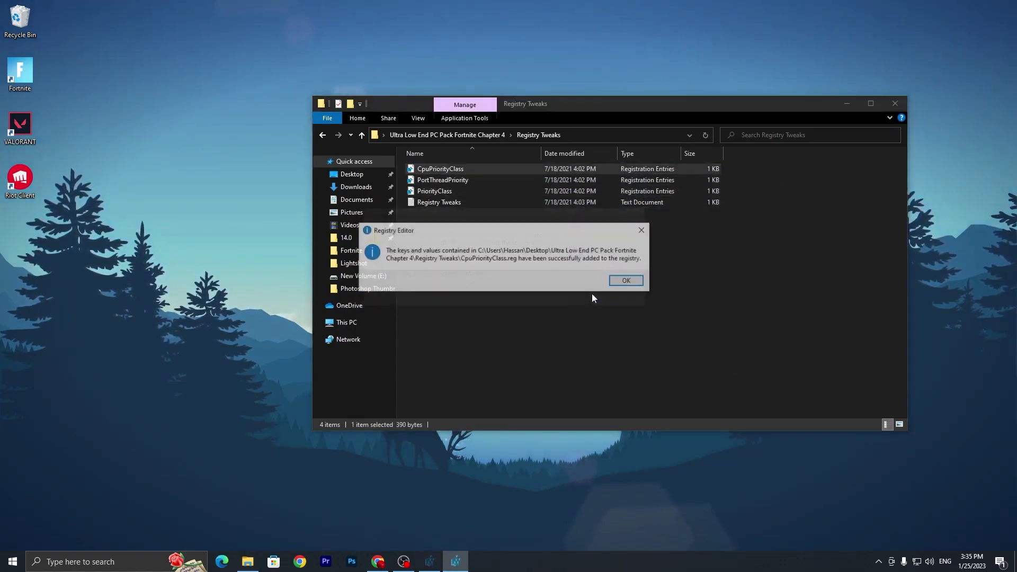
{"action": "left_click", "coordinate": [628, 281]}
Add the PortThreadPriority registry file to the registry, allowing Registry Editor to make changes.
{"action": "double_click", "coordinate": [470, 180]}
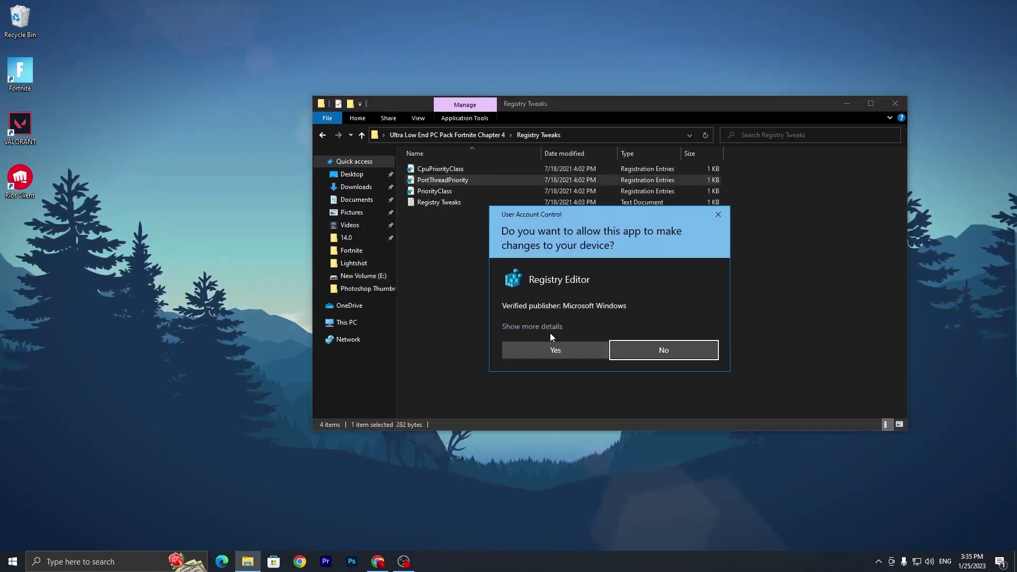
{"action": "left_click", "coordinate": [556, 350]}
{"action": "left_click", "coordinate": [588, 294]}
{"action": "left_click", "coordinate": [627, 281]}
Add the PriorityClass registry file to the registry, allowing Registry Editor to make changes, and close the Registry Tweaks folder.
{"action": "double_click", "coordinate": [460, 191]}
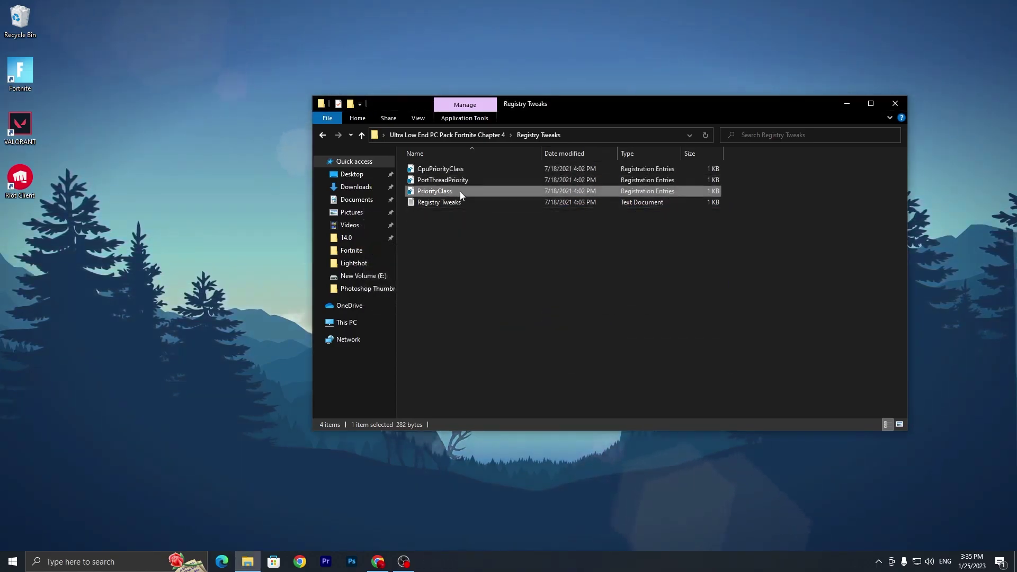
{"action": "left_click", "coordinate": [555, 350]}
{"action": "left_click", "coordinate": [588, 294]}
{"action": "left_click", "coordinate": [627, 280]}
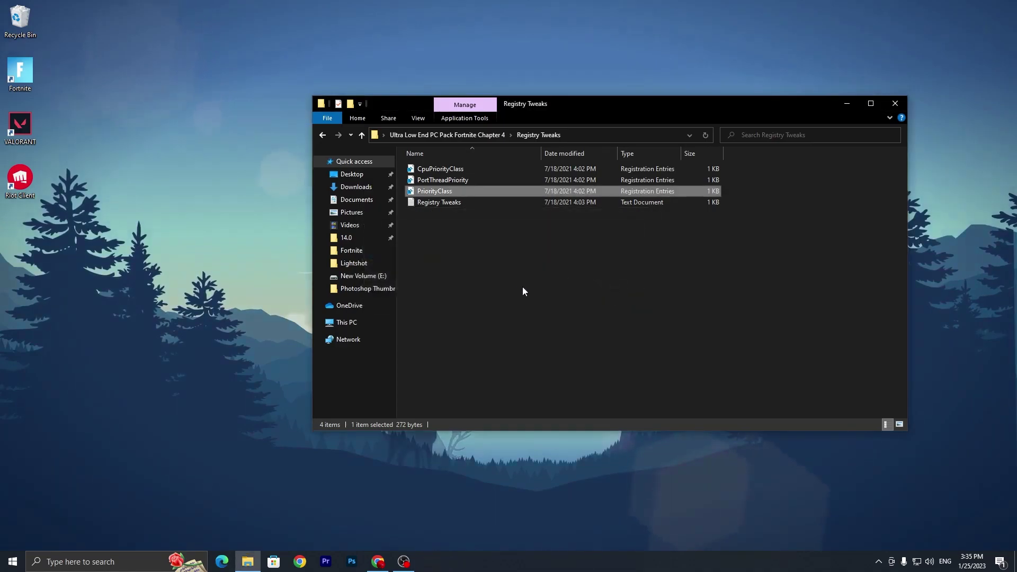
{"action": "left_click", "coordinate": [895, 106]}
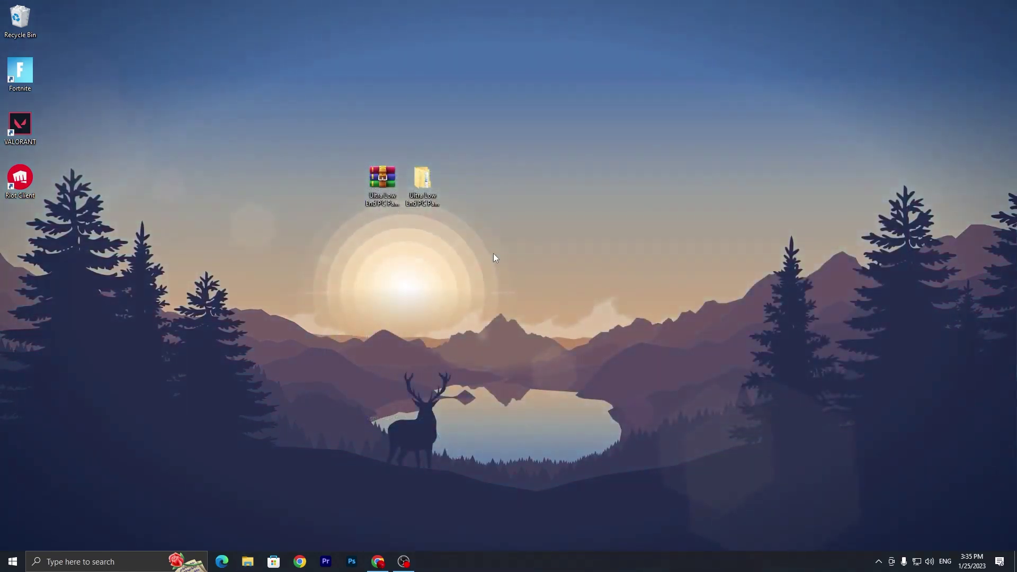
Download the Park Control 2.0.0.22 installer from its open Uptodown page in the browser, and return to the desktop.
{"action": "left_click", "coordinate": [378, 561]}
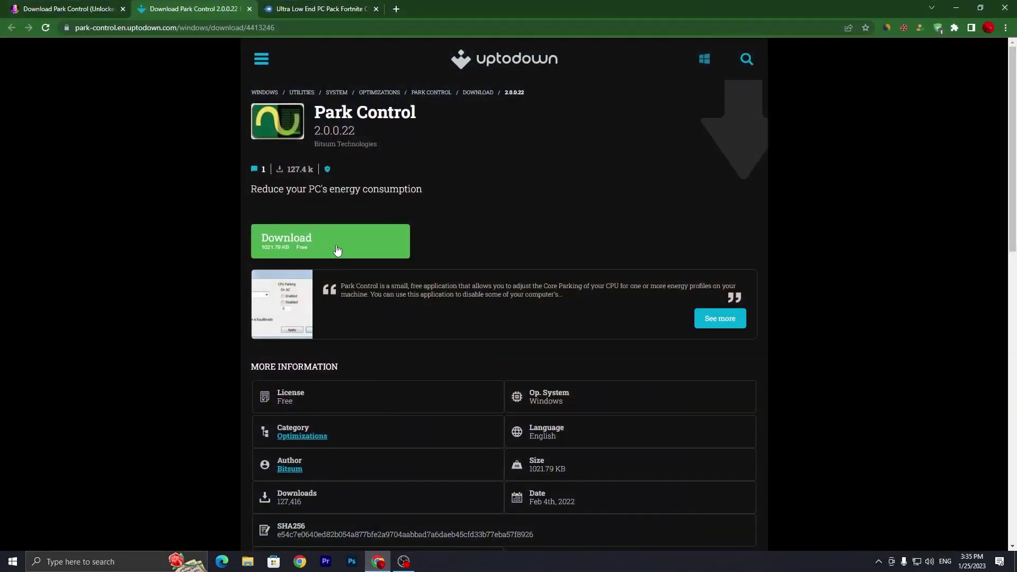
{"action": "left_click", "coordinate": [337, 251]}
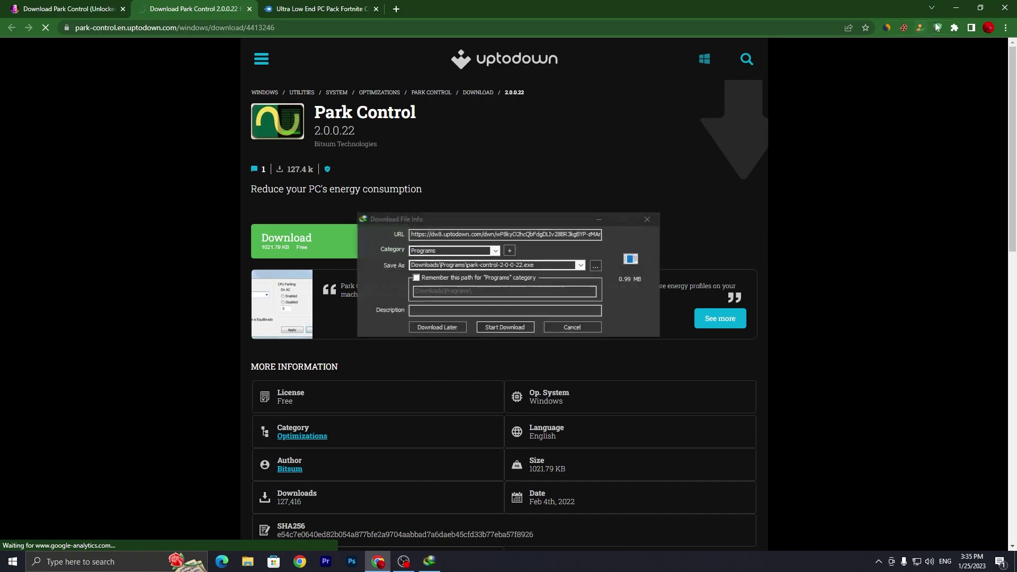
{"action": "left_click", "coordinate": [502, 325]}
{"action": "left_click", "coordinate": [957, 8]}
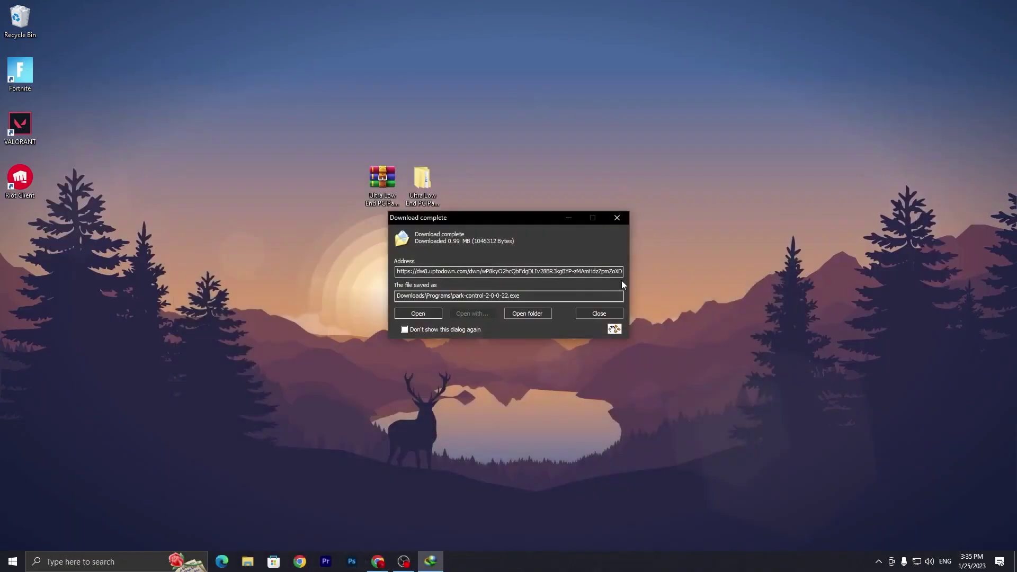
{"action": "left_click", "coordinate": [618, 217]}
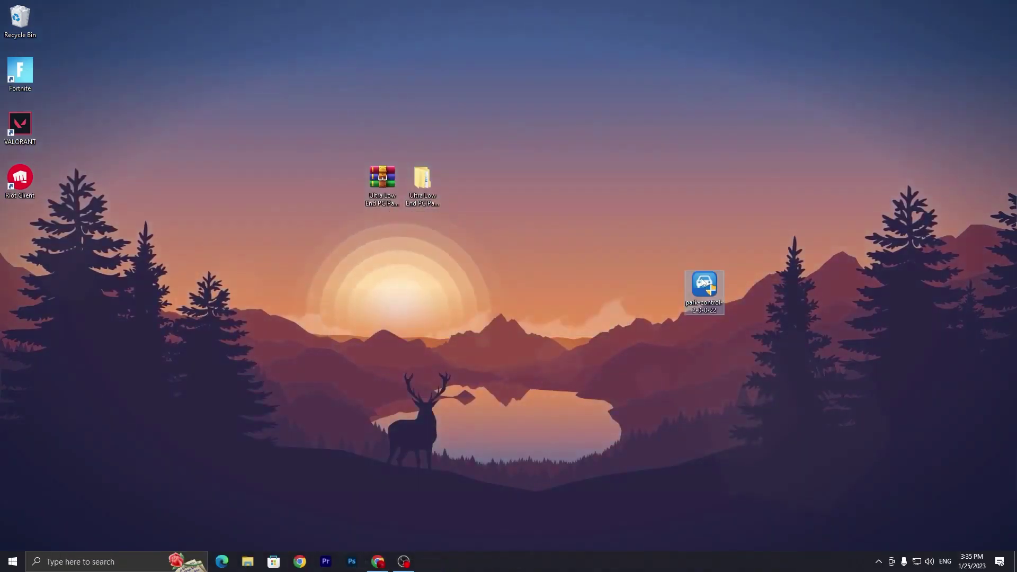
Install ParkControl from the downloaded park-control-2-0-0-22 setup file, accepting the licence agreement.
{"action": "left_click", "coordinate": [453, 352]}
{"action": "left_click", "coordinate": [511, 306]}
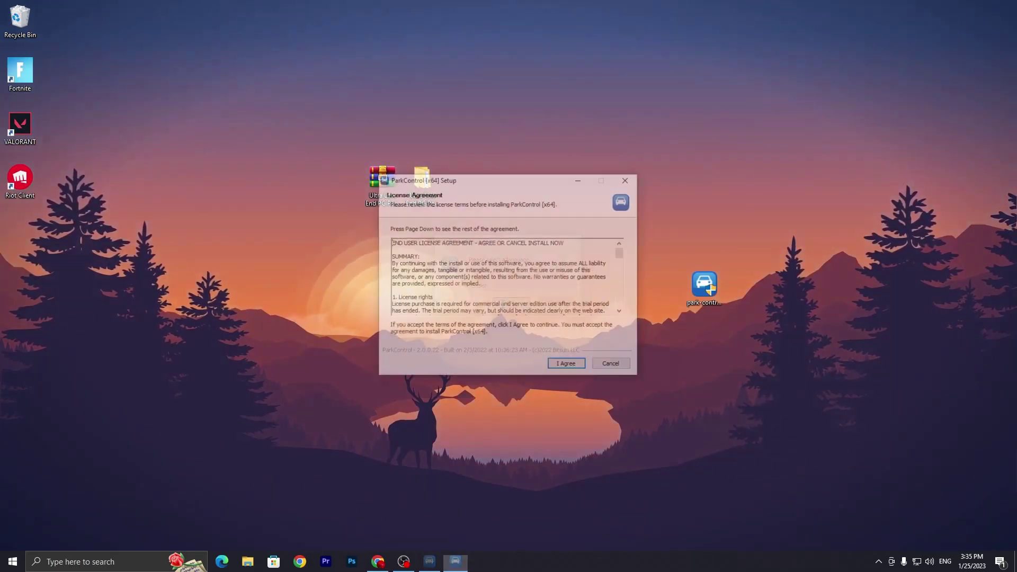
{"action": "left_click", "coordinate": [566, 366]}
{"action": "left_click", "coordinate": [566, 366]}
{"action": "left_click", "coordinate": [566, 366]}
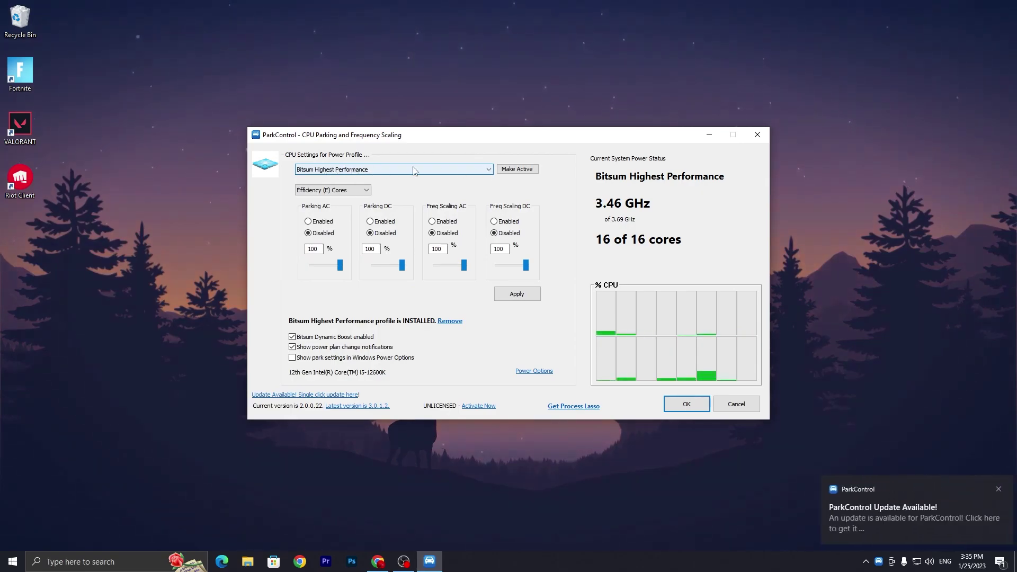
Make the Bitsum Highest Performance power profile active and apply its CPU settings for Performance (P) Cores.
{"action": "left_click", "coordinate": [506, 170]}
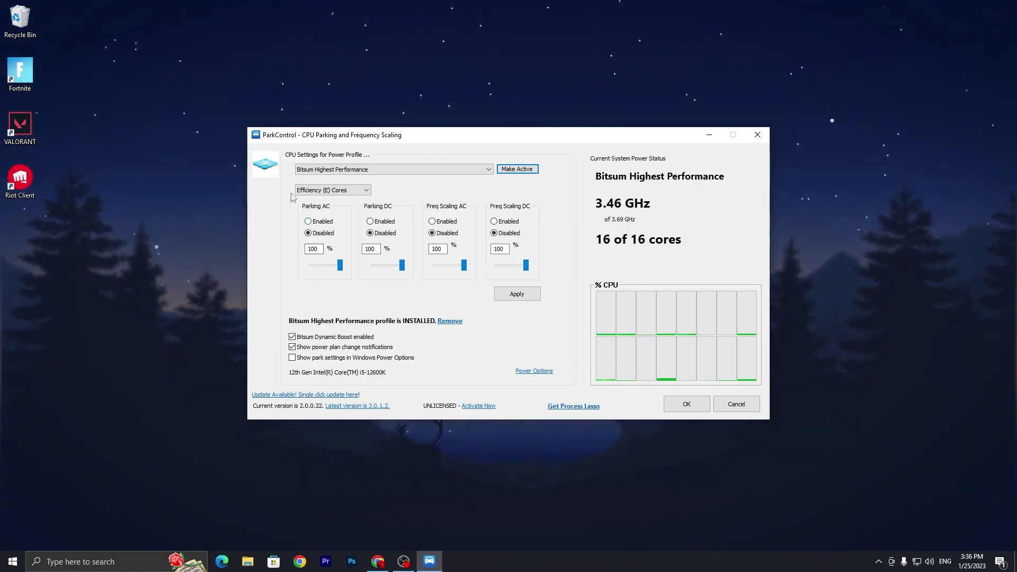
{"action": "left_click", "coordinate": [311, 191]}
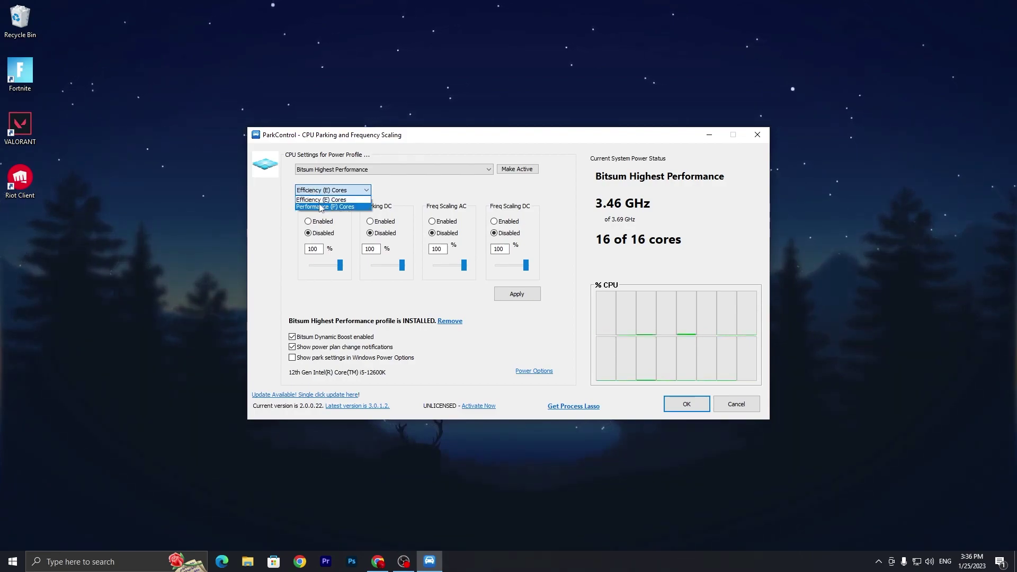
{"action": "left_click", "coordinate": [318, 206]}
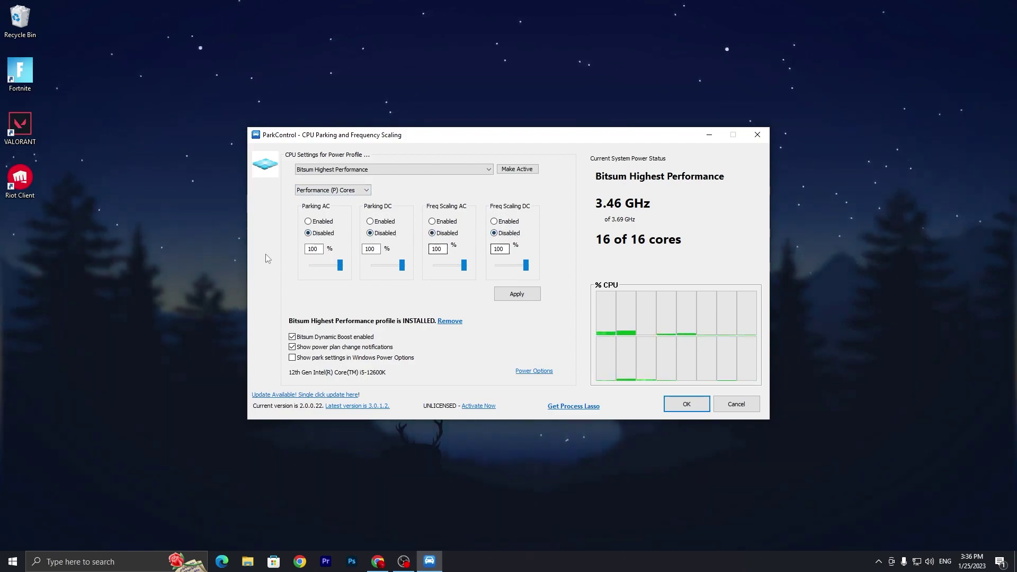
{"action": "left_click", "coordinate": [517, 293]}
Configure Bitsum Dynamic Boost to use Bitsum Highest Performance when the PC is idle.
{"action": "mouse_move", "coordinate": [321, 340]}
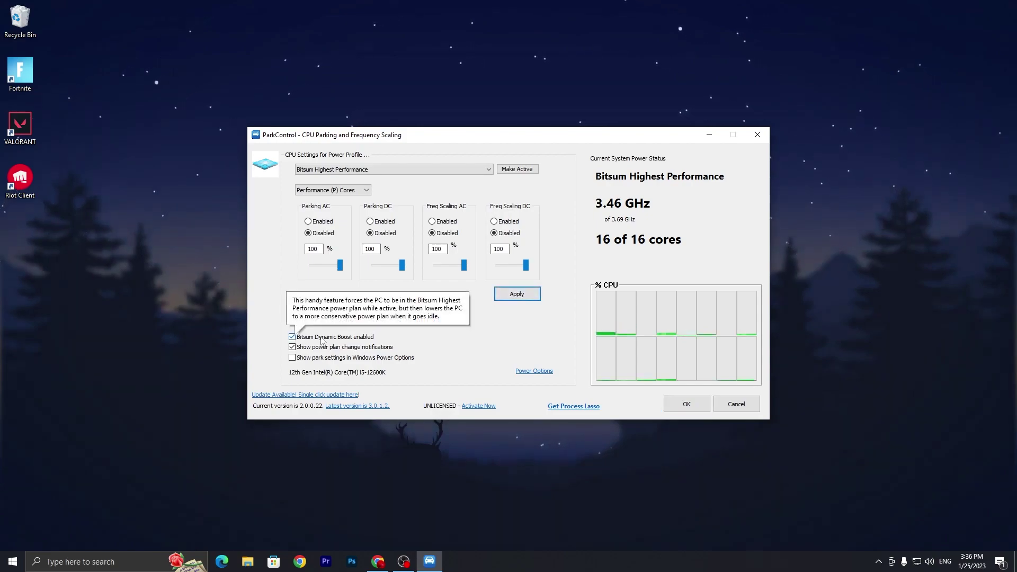
{"action": "left_click", "coordinate": [517, 293]}
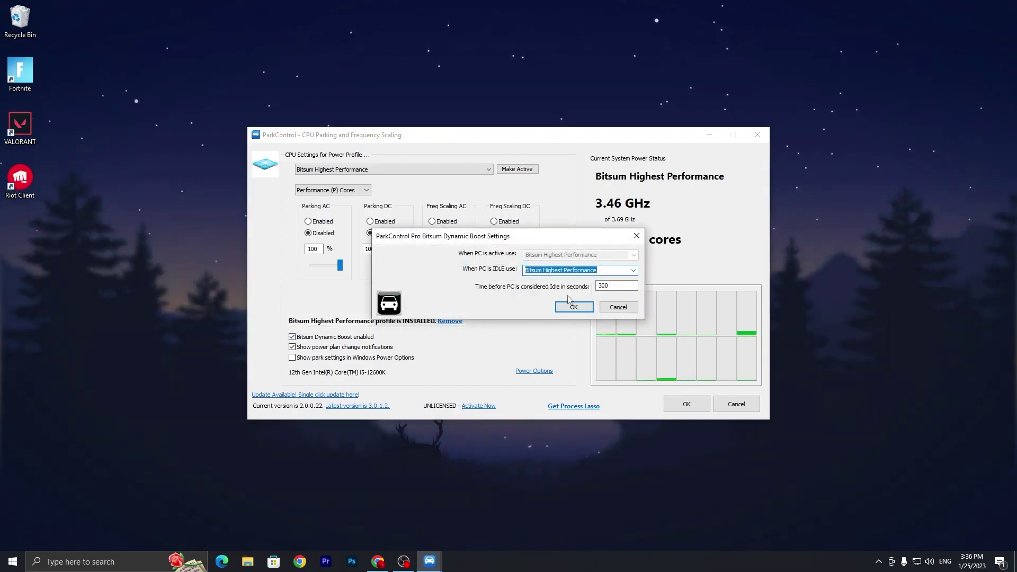
{"action": "left_click", "coordinate": [637, 272]}
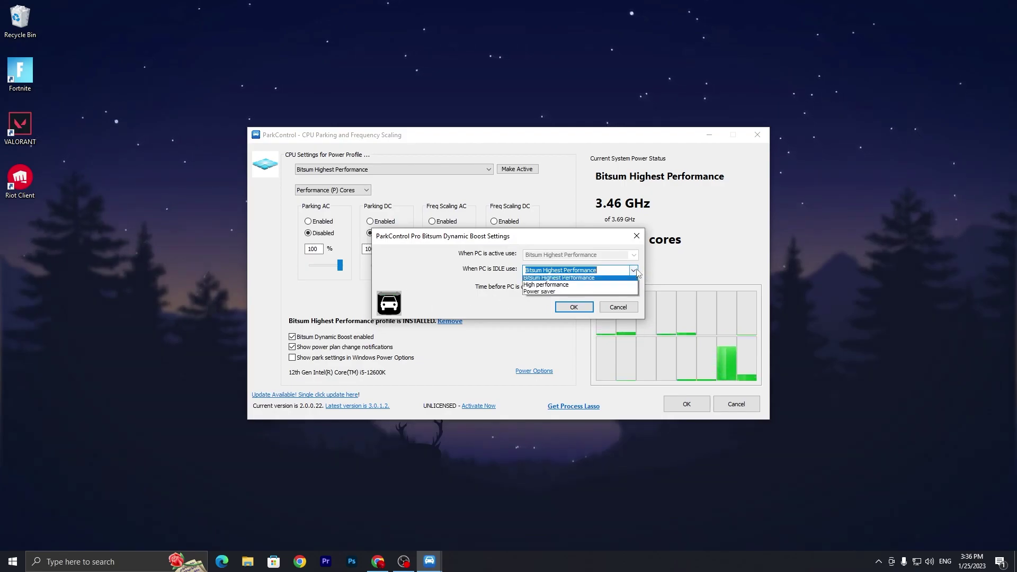
{"action": "left_click", "coordinate": [634, 271]}
{"action": "left_click", "coordinate": [574, 308]}
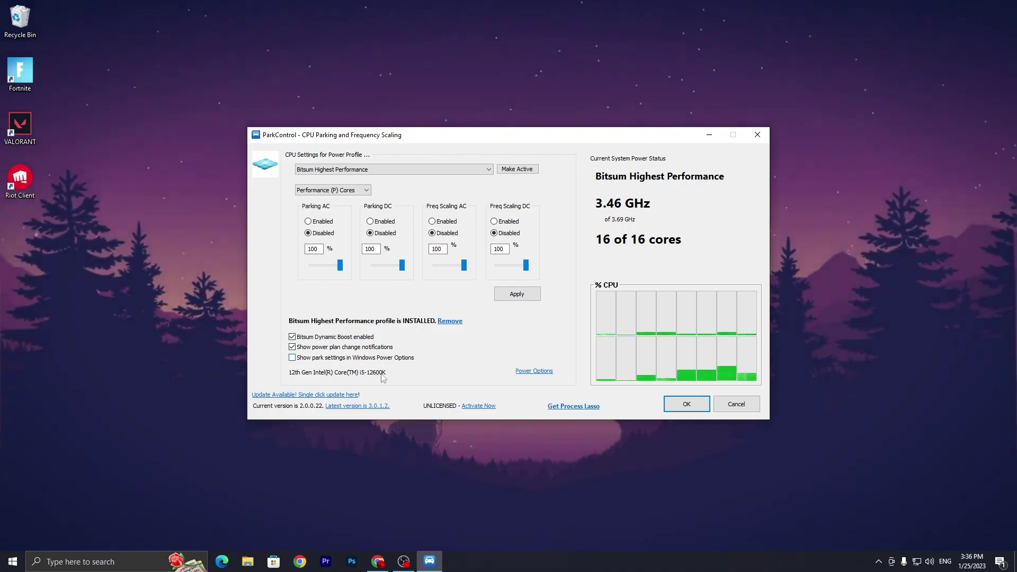
Enable showing park settings in Windows Power Options, accept the ParkControl settings, and check for ParkControl among the background apps.
{"action": "left_click", "coordinate": [292, 358]}
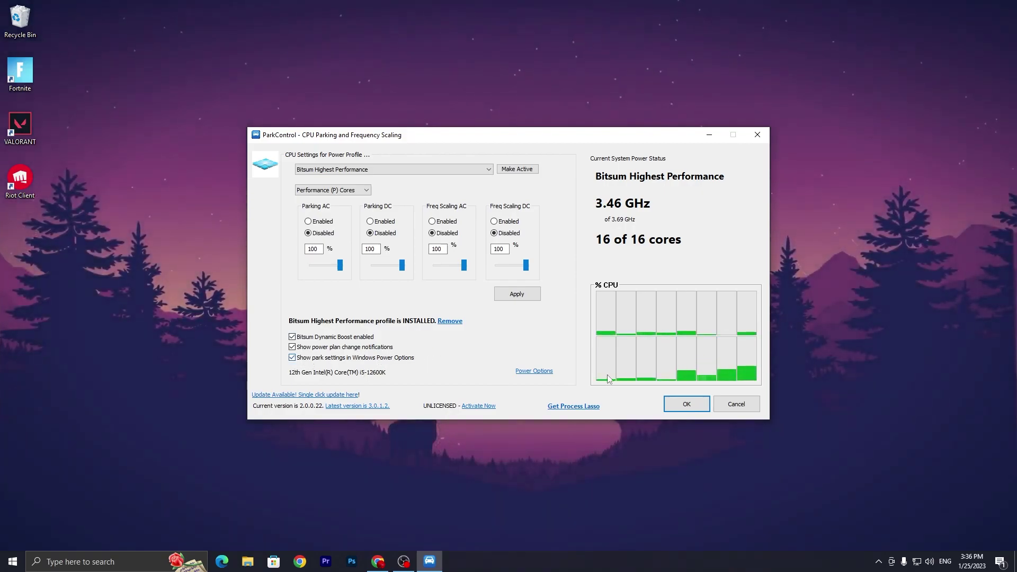
{"action": "left_click", "coordinate": [699, 406]}
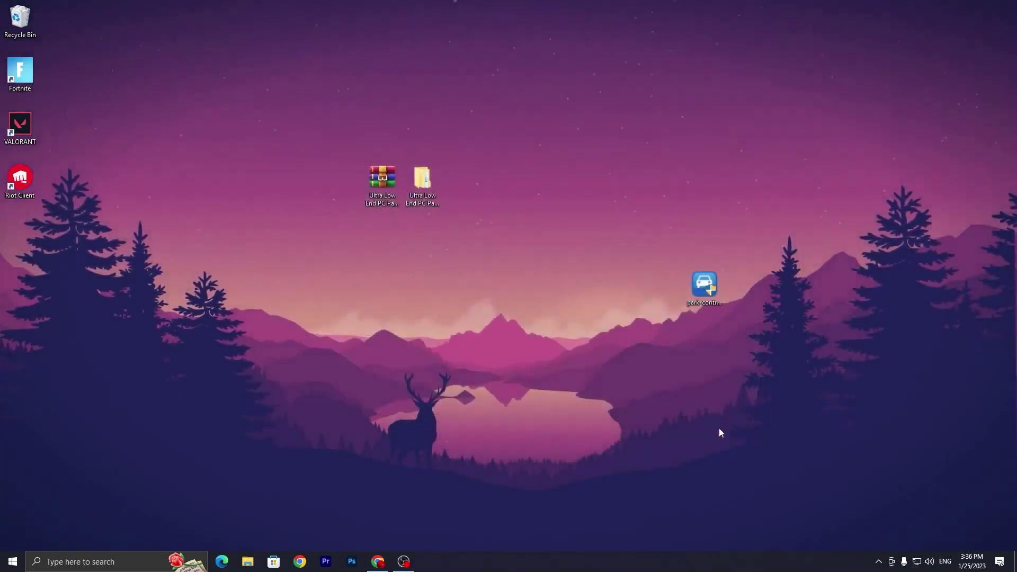
{"action": "left_click", "coordinate": [879, 561]}
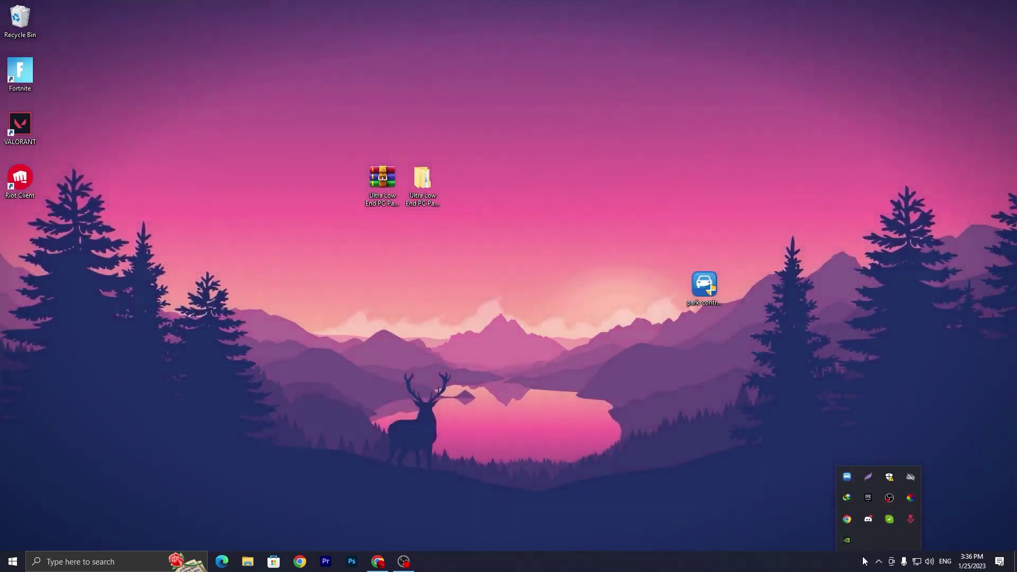
{"action": "left_click", "coordinate": [879, 562]}
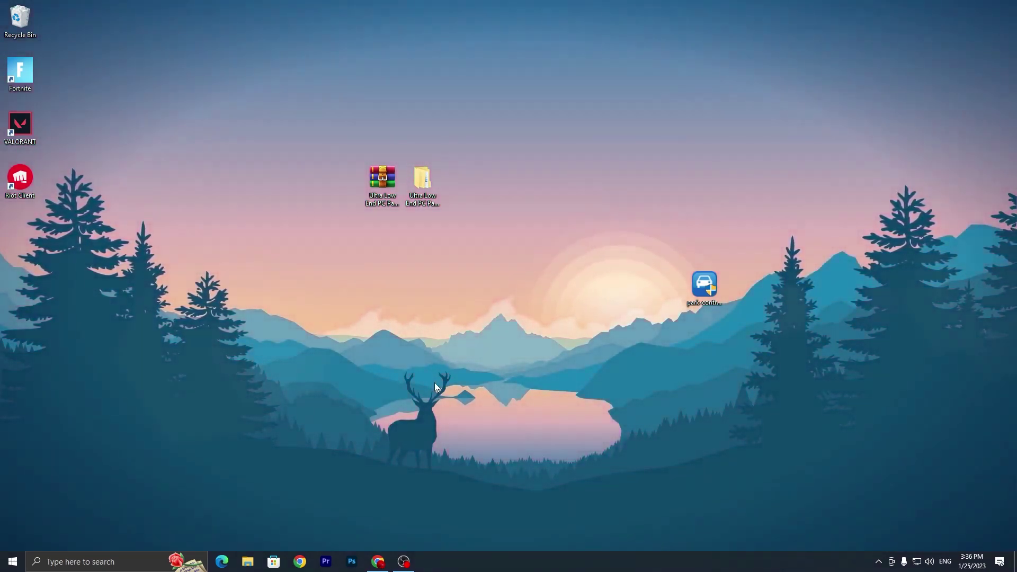
Disable Google Chrome and Skype as startup apps in Task Manager, and close Task Manager.
{"action": "right_click", "coordinate": [506, 563]}
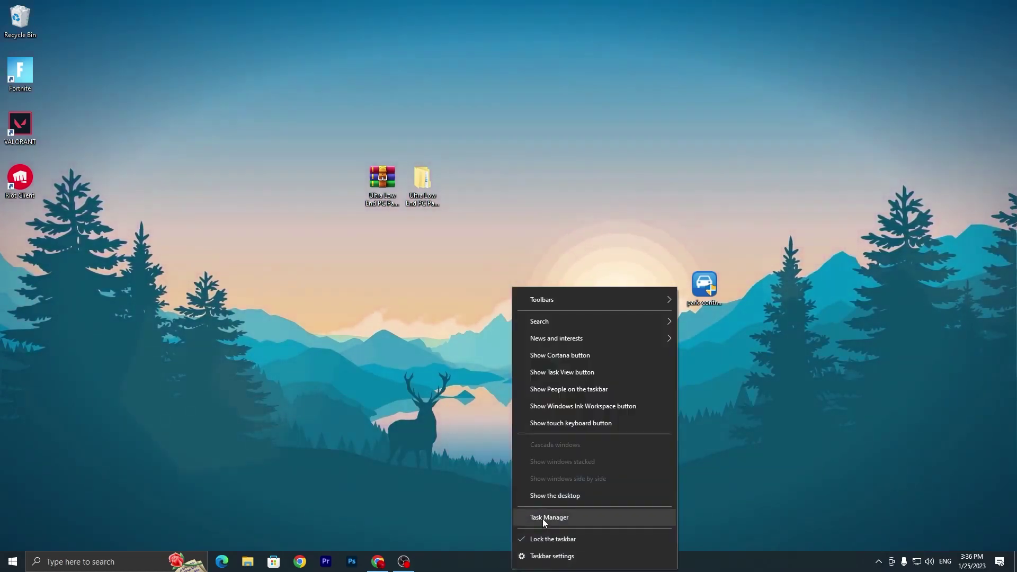
{"action": "left_click", "coordinate": [543, 521]}
{"action": "left_click", "coordinate": [305, 136]}
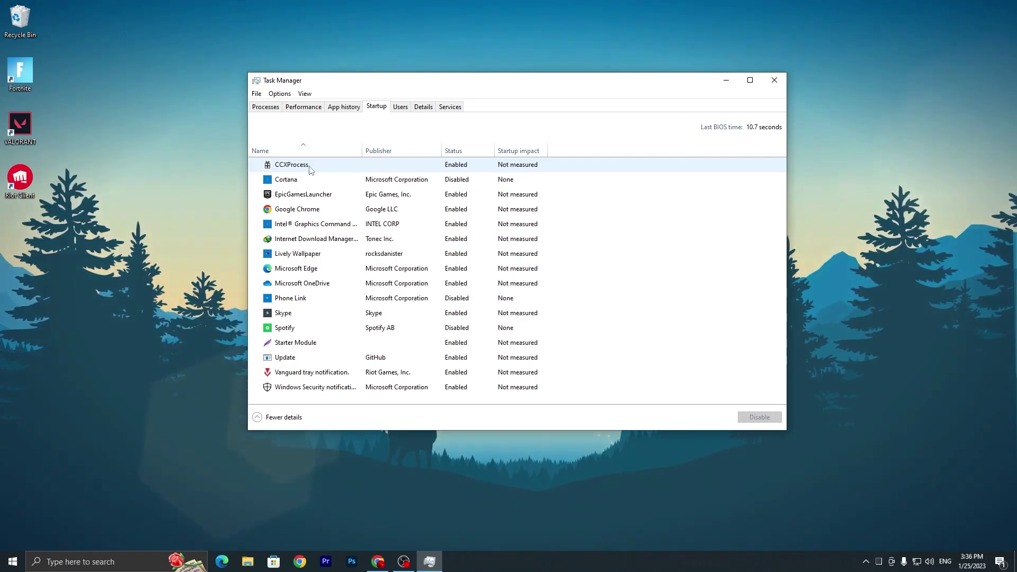
{"action": "right_click", "coordinate": [297, 212]}
{"action": "left_click", "coordinate": [316, 217]}
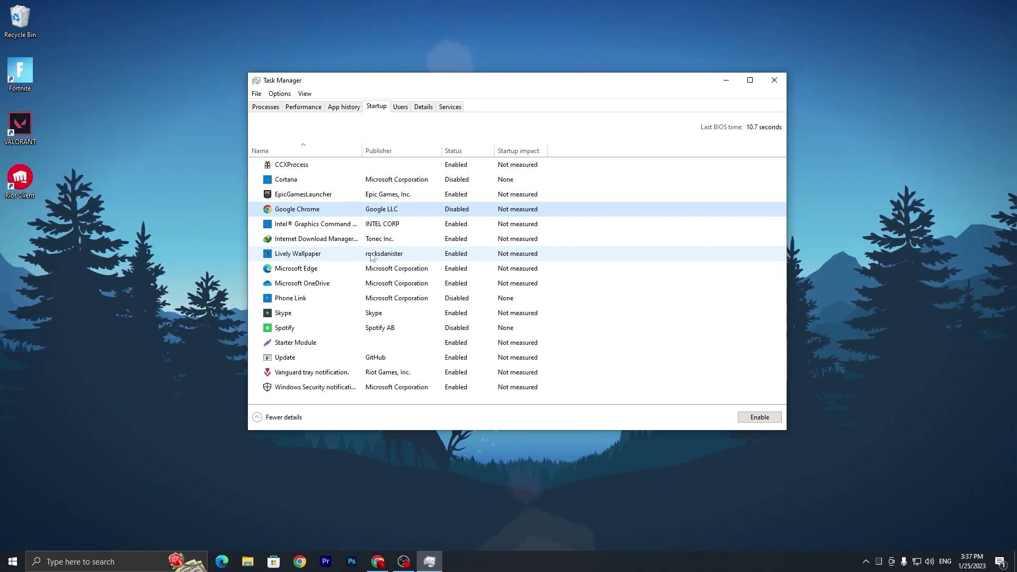
{"action": "right_click", "coordinate": [374, 313]}
{"action": "left_click", "coordinate": [397, 319]}
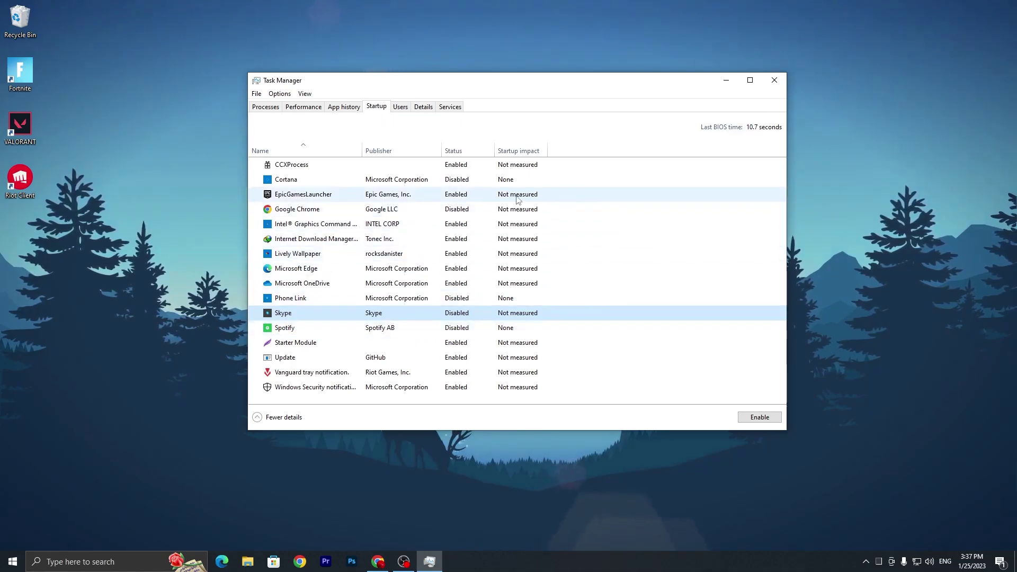
{"action": "left_click", "coordinate": [774, 82]}
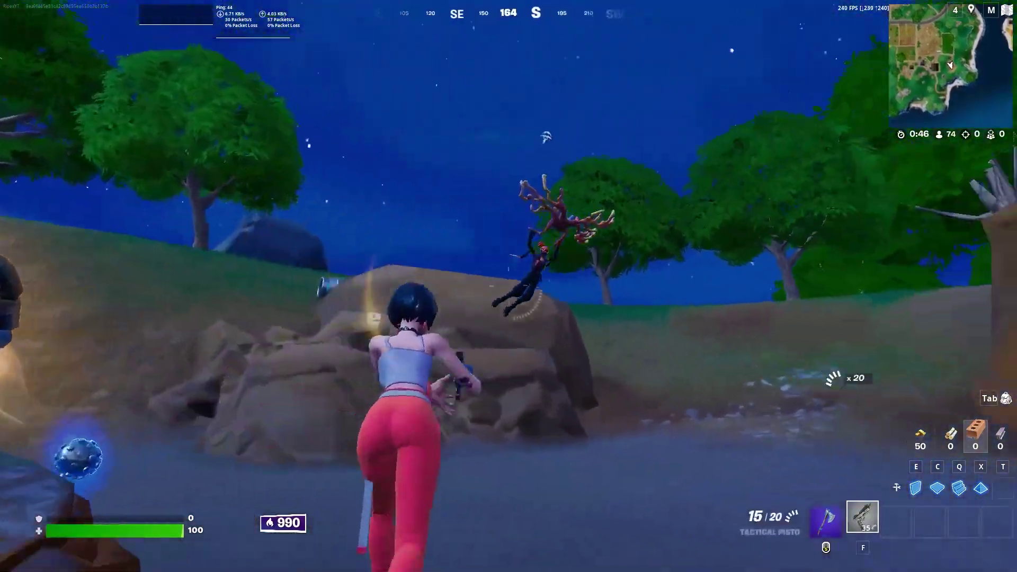
{"action": "left_click", "coordinate": [509, 286]}
{"action": "left_click", "coordinate": [509, 286]}
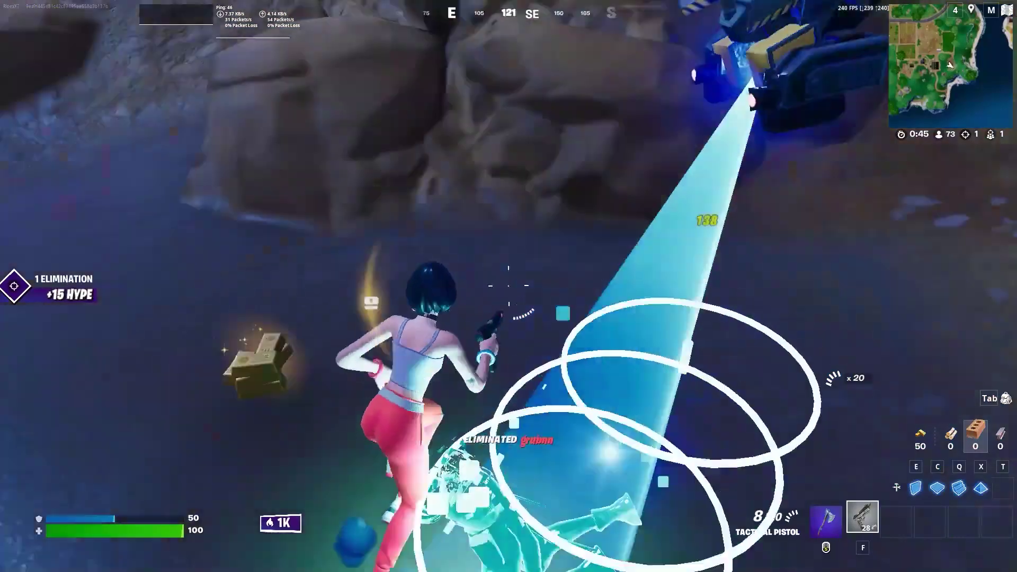